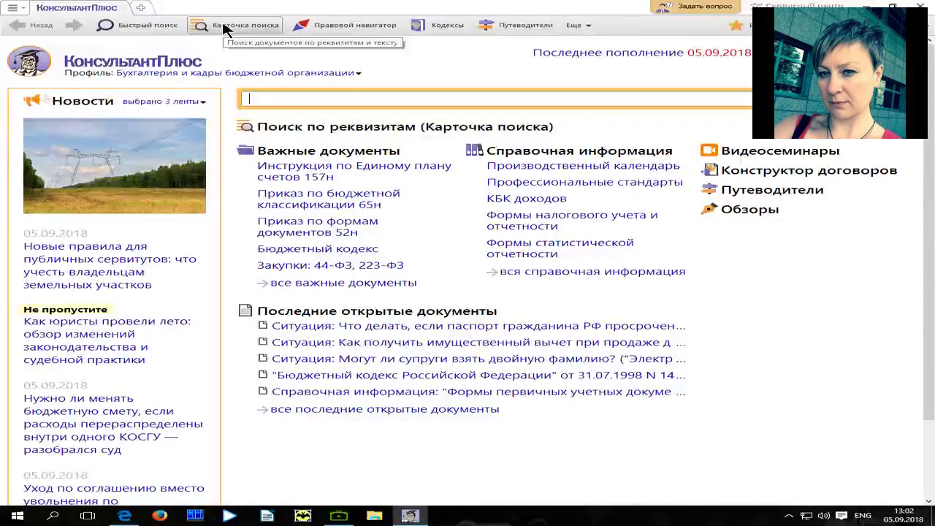
Step: Open the search card and compare its fields for Судебная практика and Комментарии законодательства, returning the search area to Законодательство
click(369, 127)
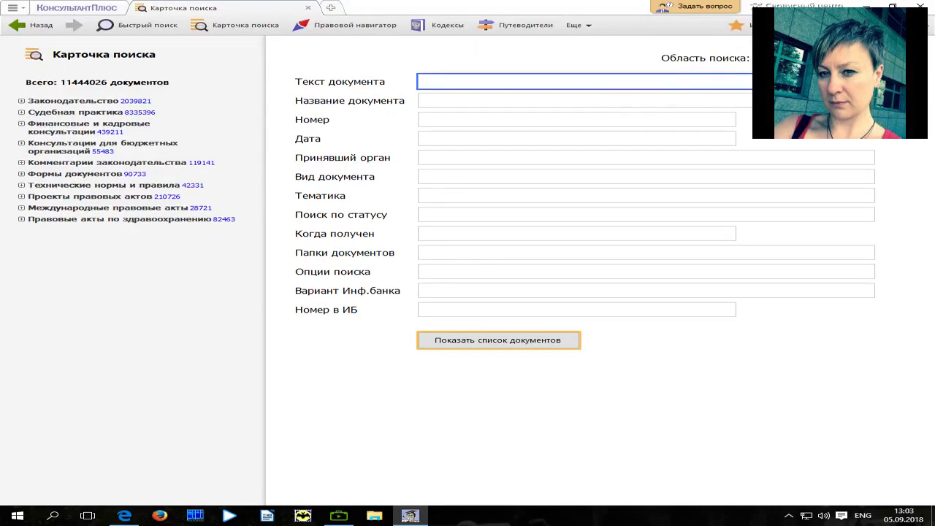
click(811, 58)
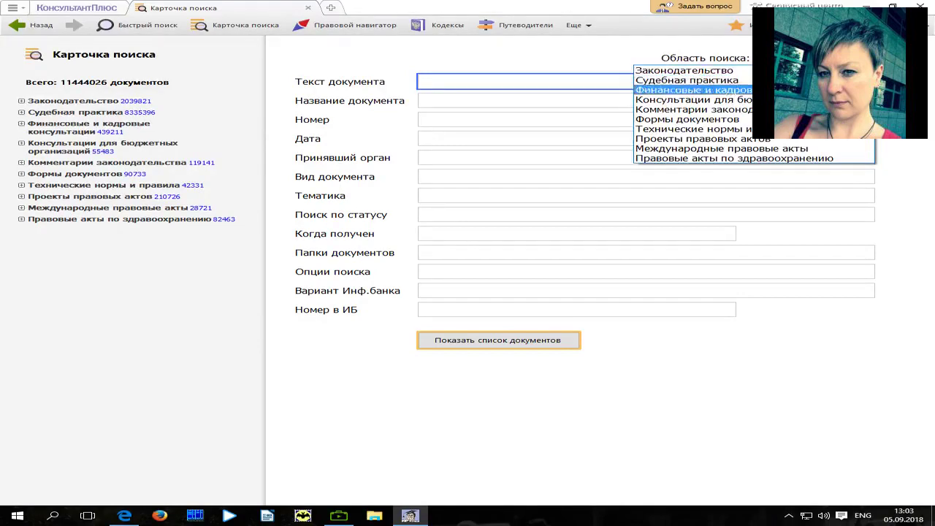
click(698, 81)
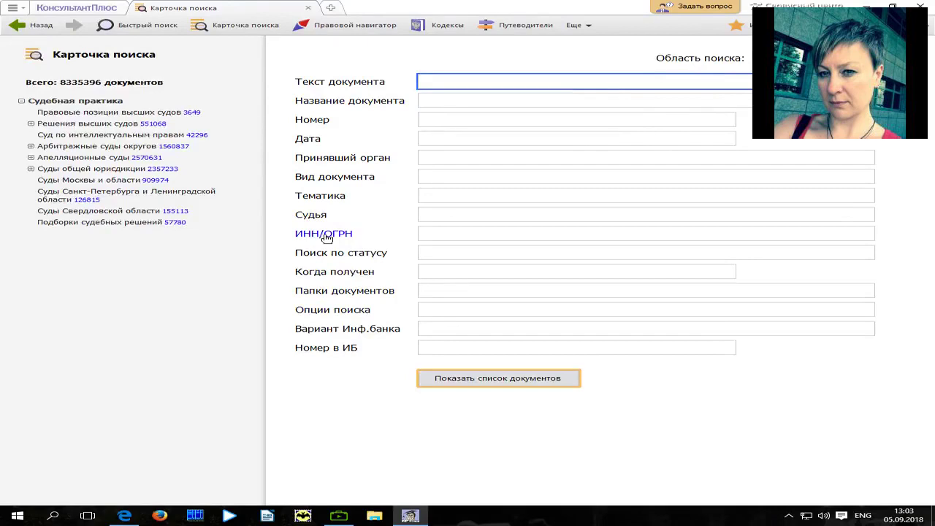
click(803, 58)
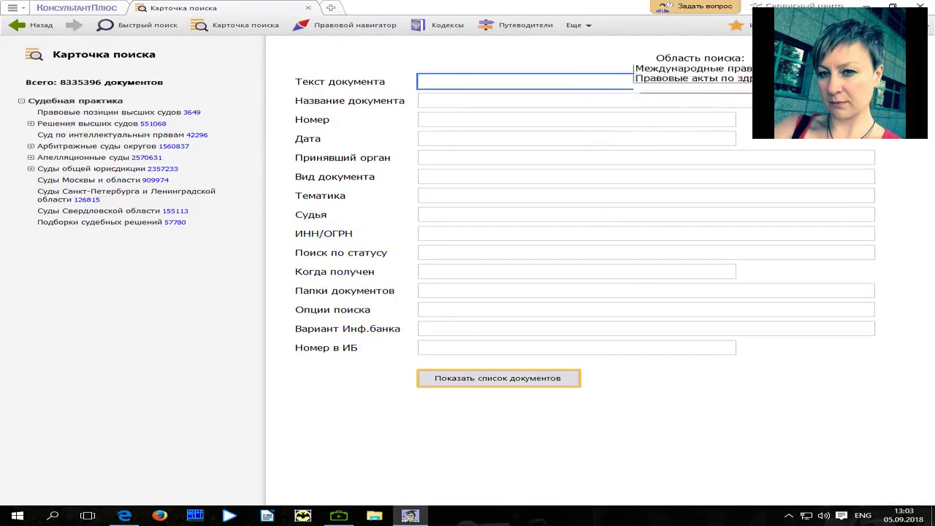
click(682, 110)
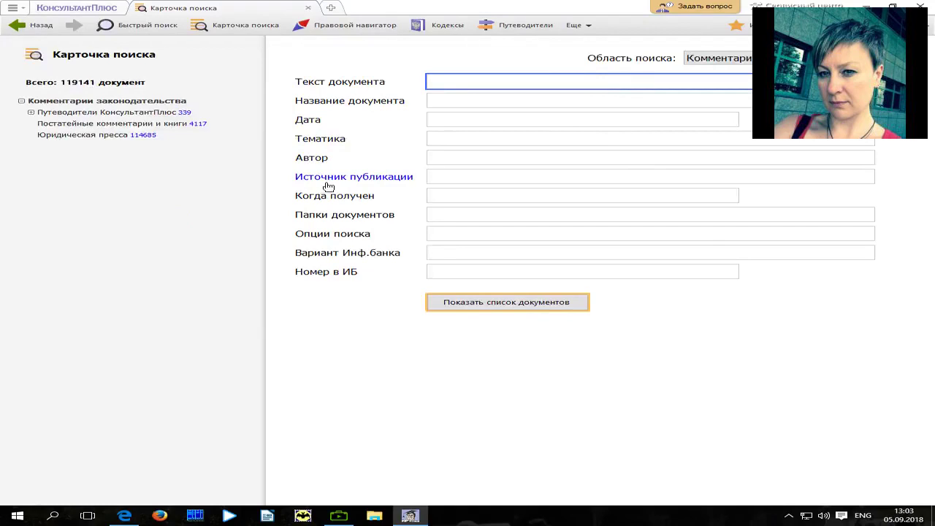
click(767, 58)
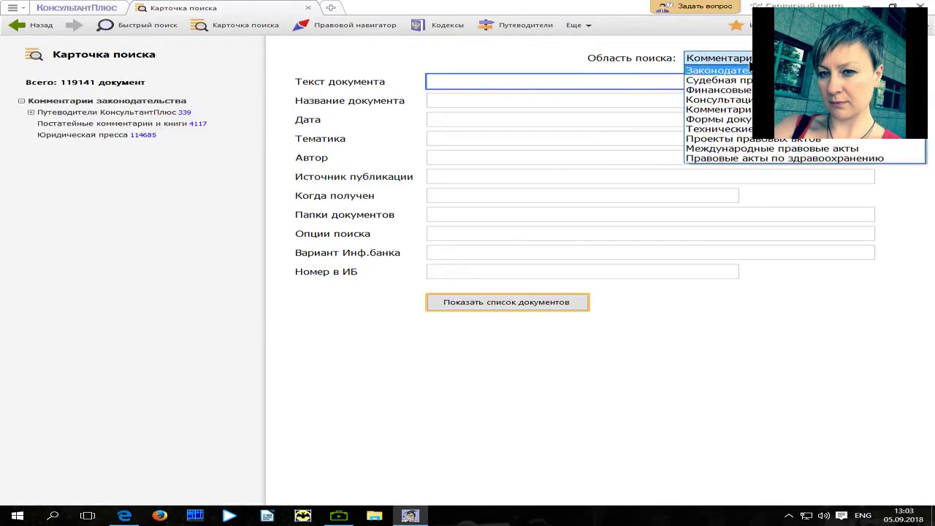
click(726, 71)
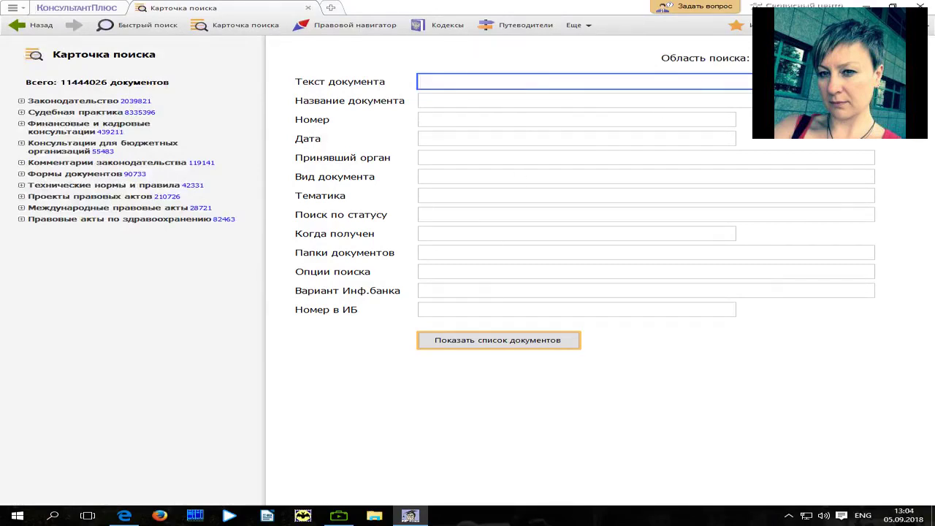
key(ctrl+plus)
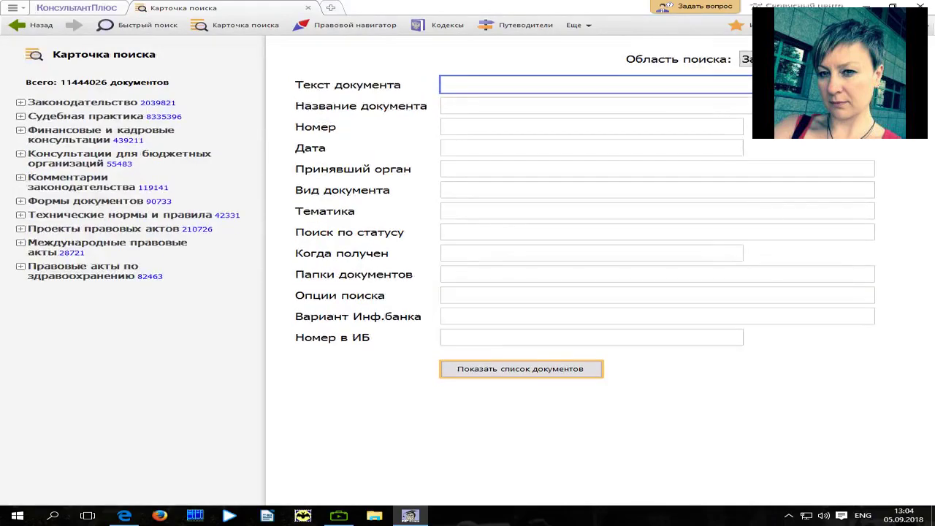
key(ctrl+minus)
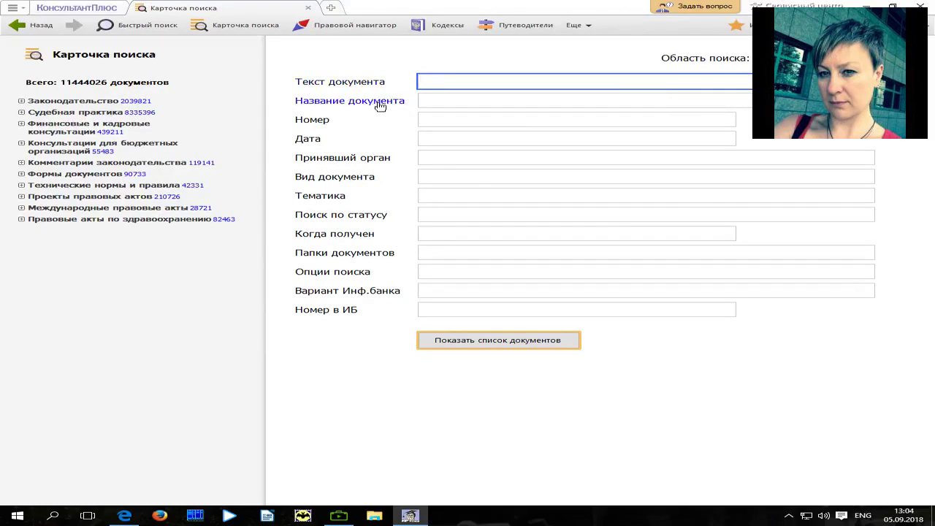
Step: Examine the Диапазон дат option and its start and end calendars for the Дата field without entering any dates
click(327, 141)
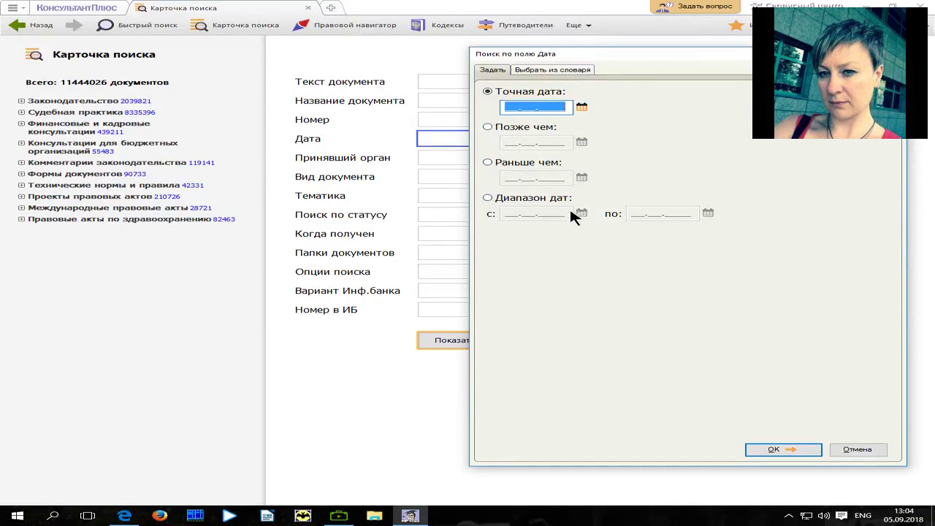
click(488, 198)
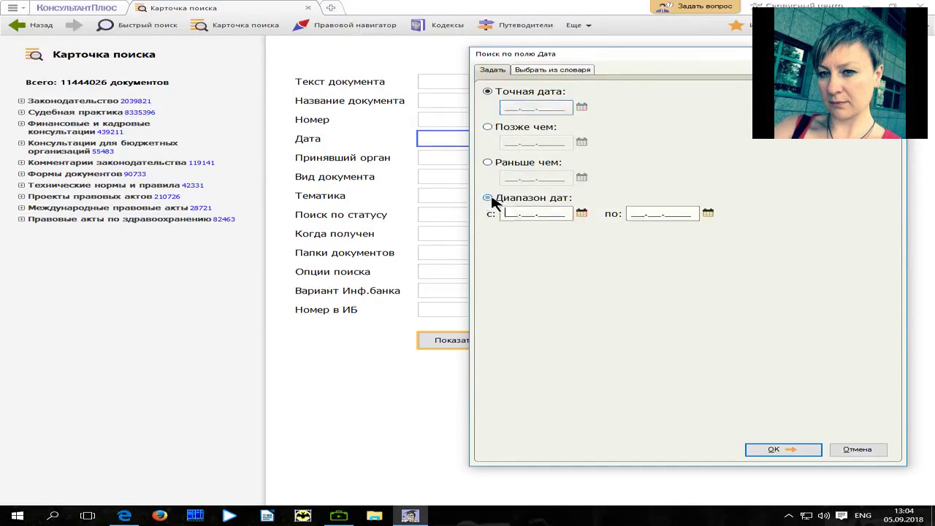
click(582, 213)
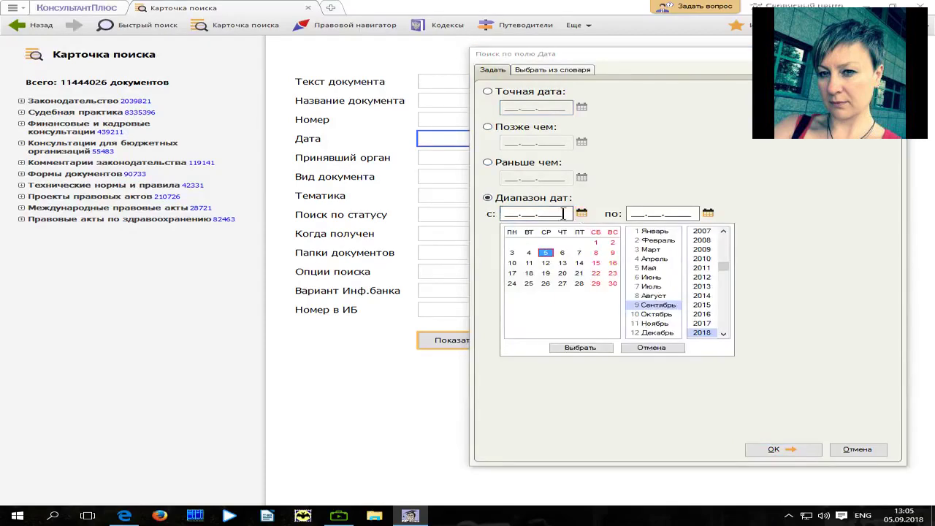
click(583, 213)
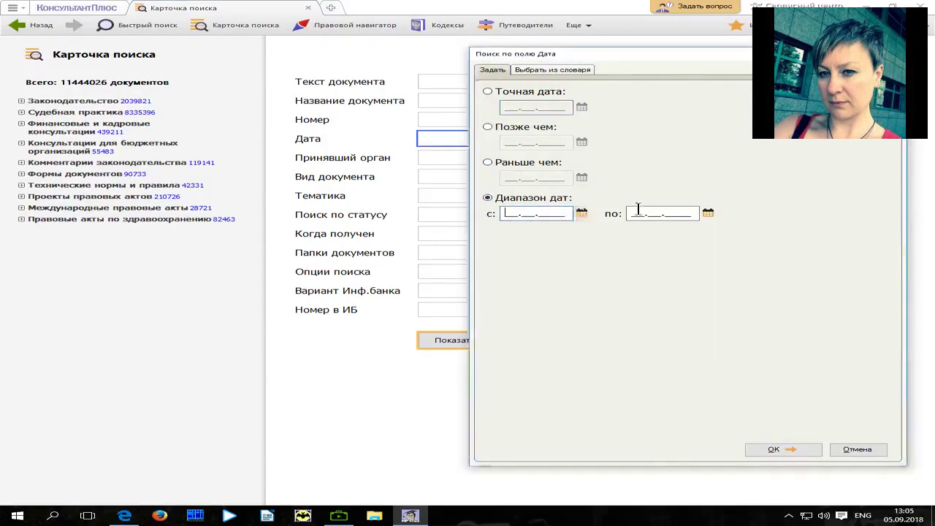
click(708, 212)
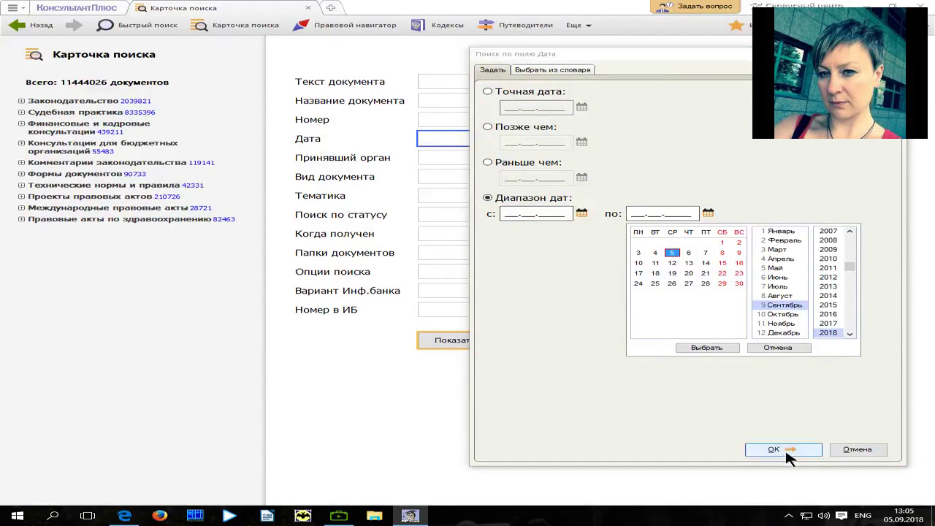
click(649, 408)
click(790, 451)
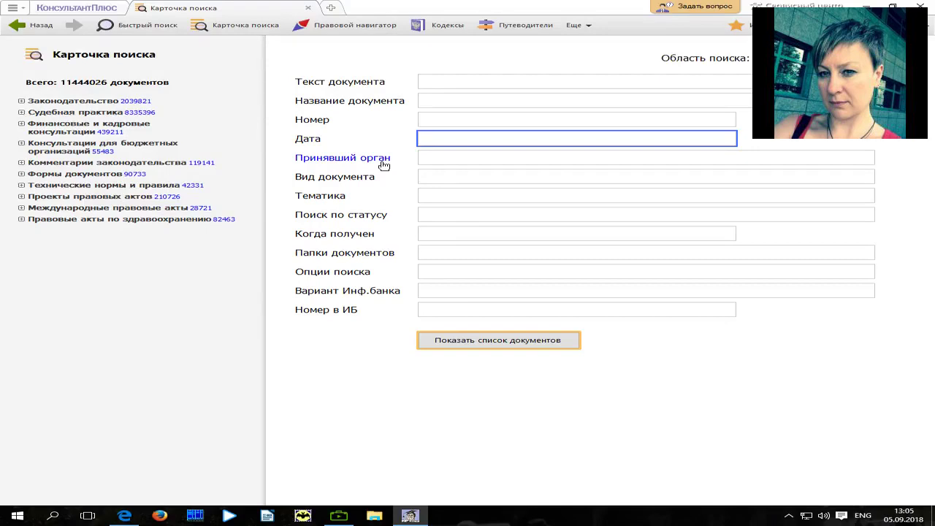
Step: Examine the list of issuing bodies and the logical condition options for the Принявший орган field without selecting any
click(492, 159)
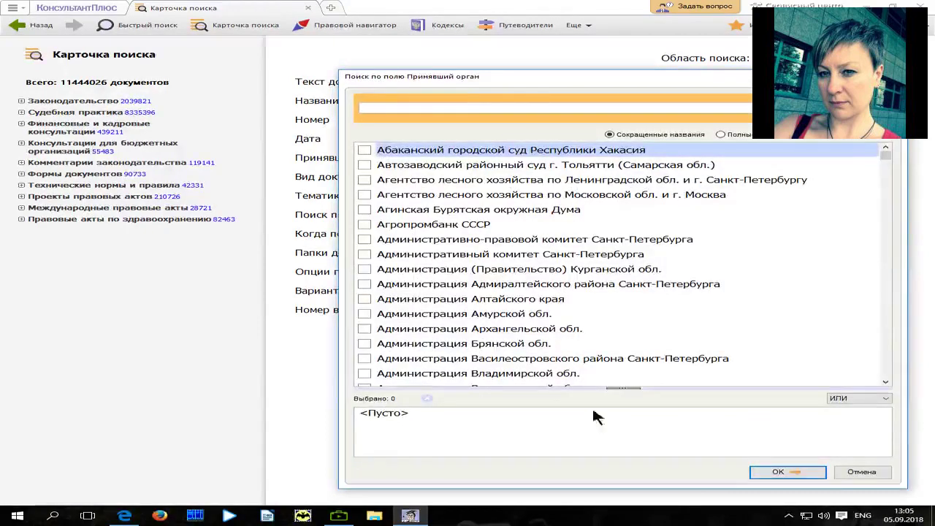
click(882, 401)
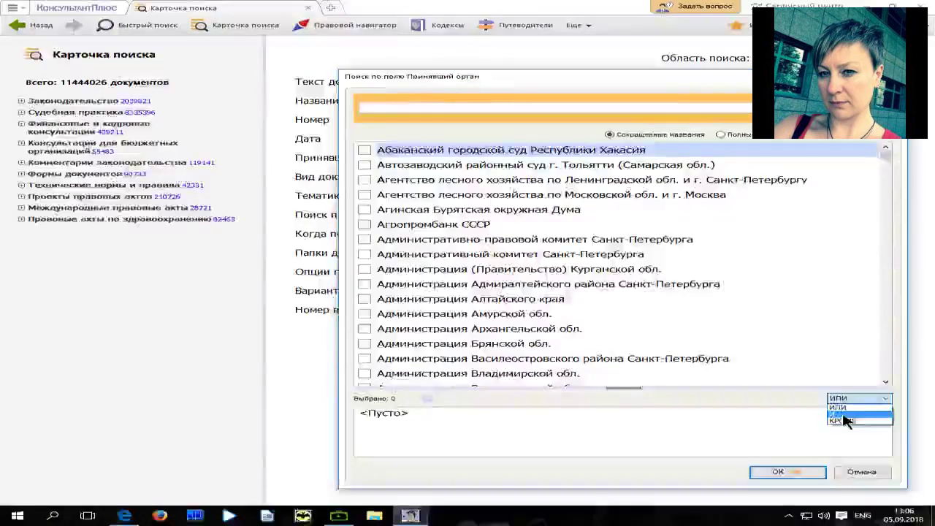
click(810, 478)
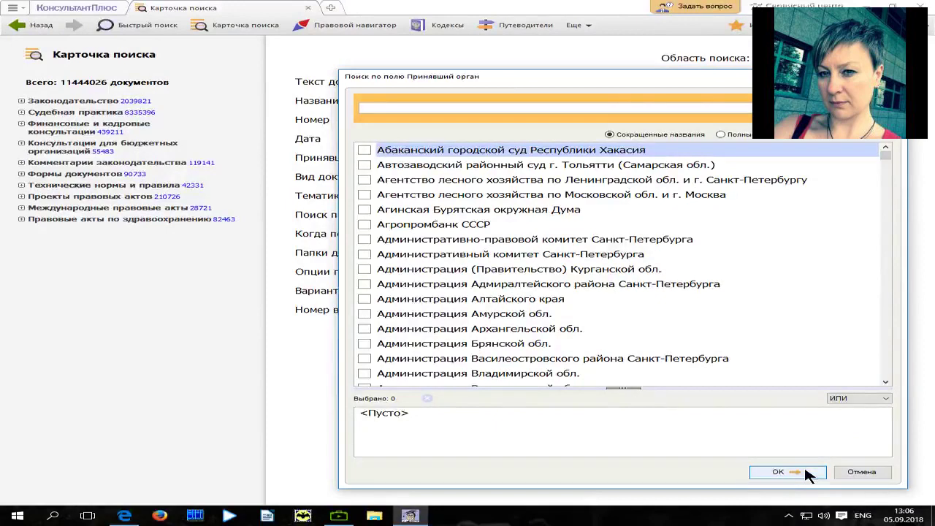
click(779, 472)
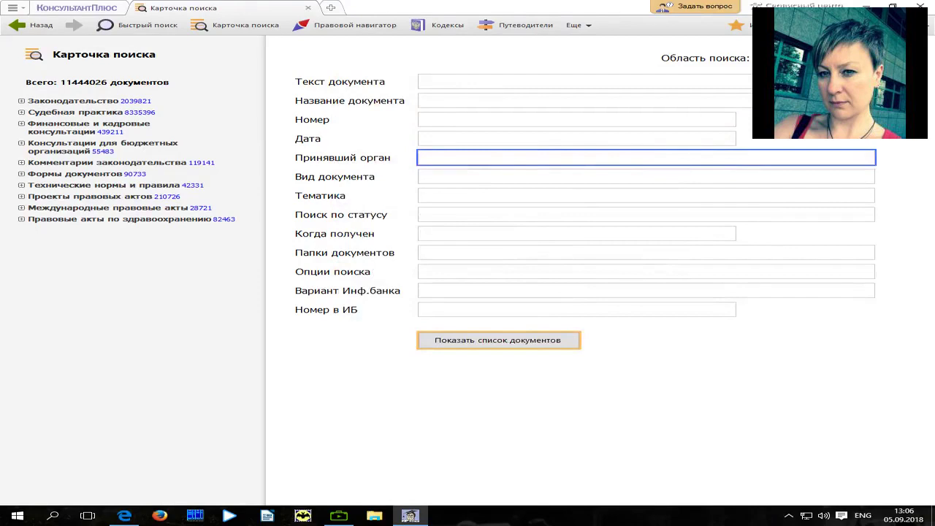
Step: Find ММВ-7-21/271 in the Номер field's dictionary and set ММВ-7-21/271@ as the document number to search for
click(451, 82)
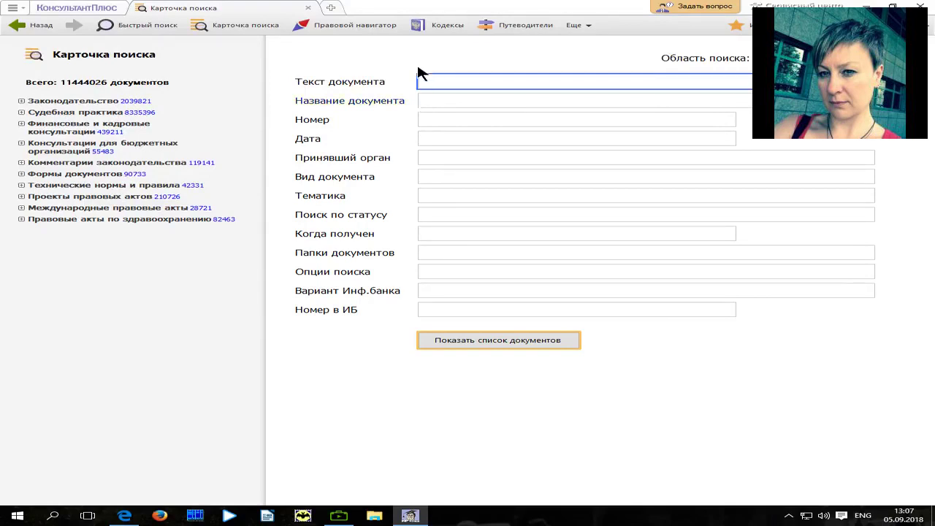
click(448, 121)
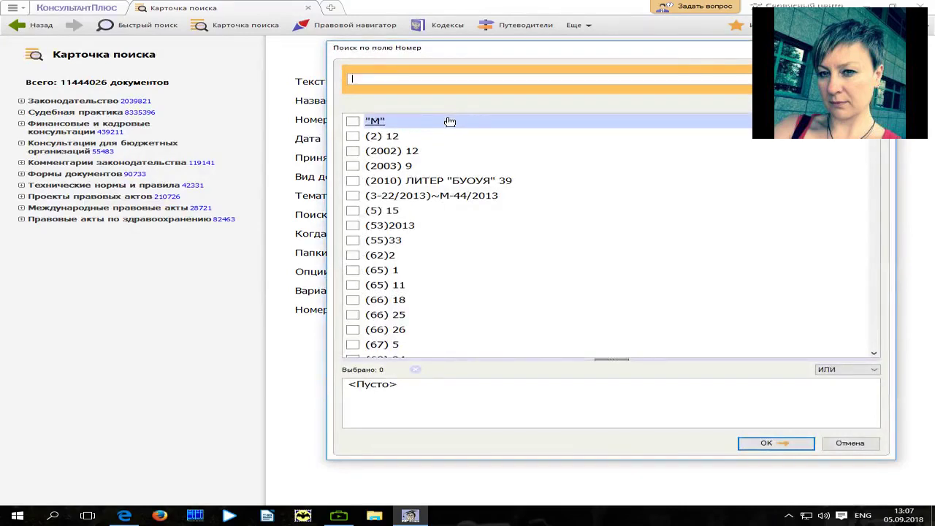
text(v)
key(BackSpace)
key(alt+shift)
text(ММ)
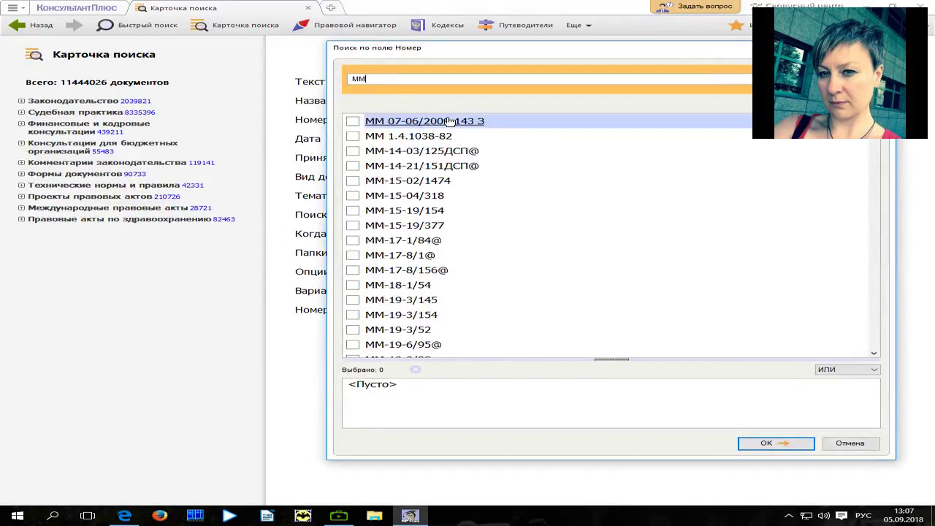
text(В-)
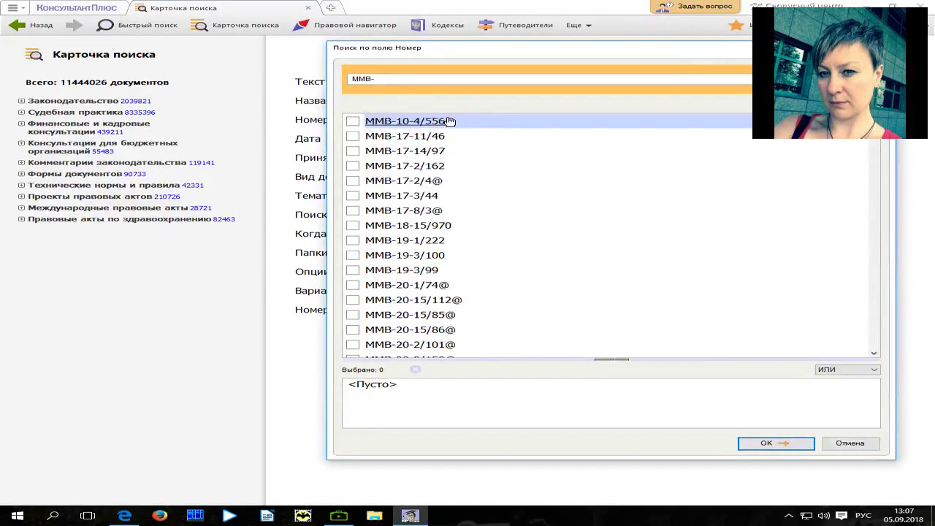
text(7-21)
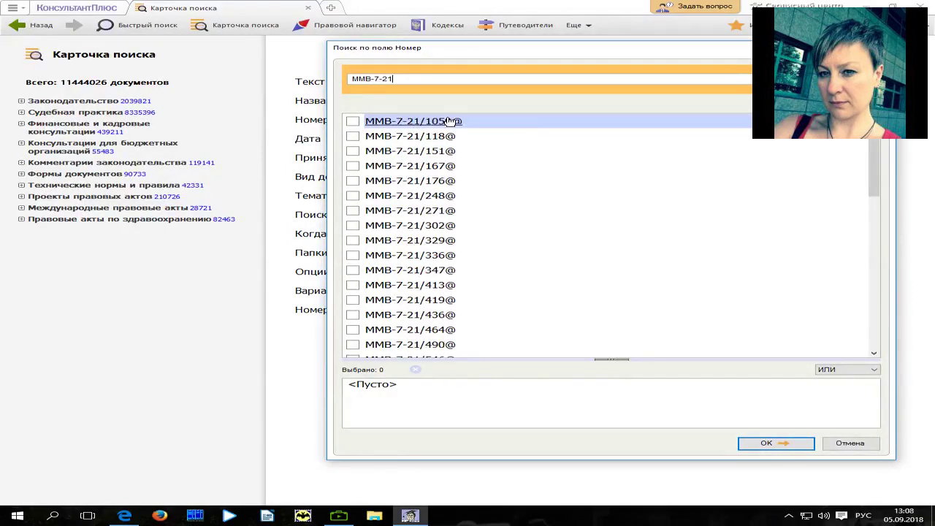
text(/)
text(2)
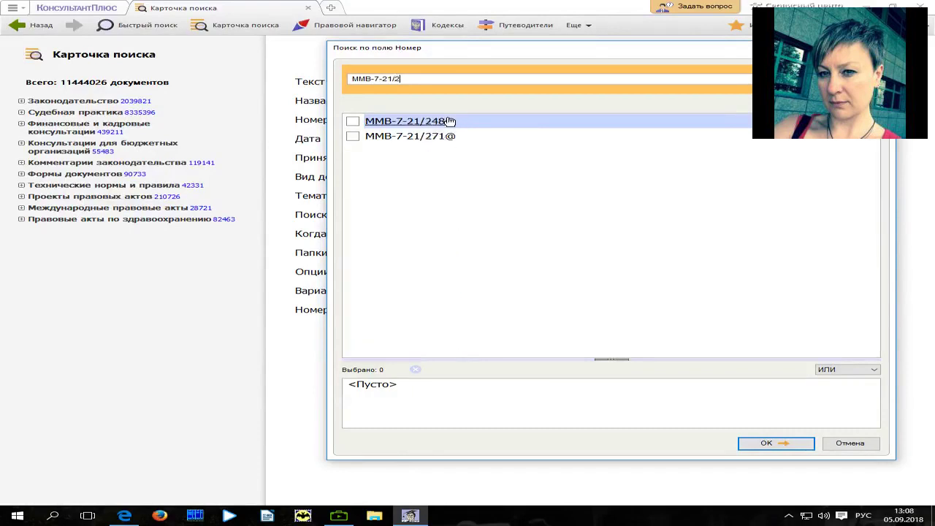
text(71)
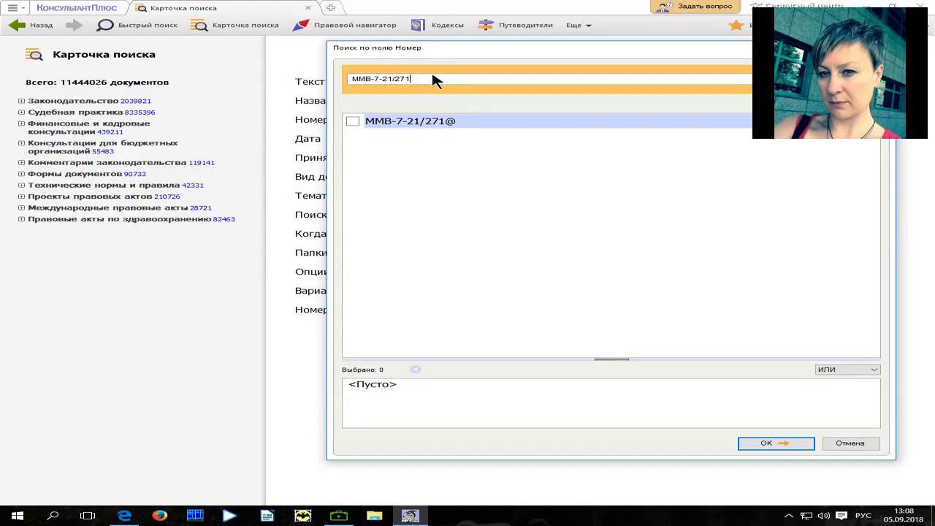
click(353, 122)
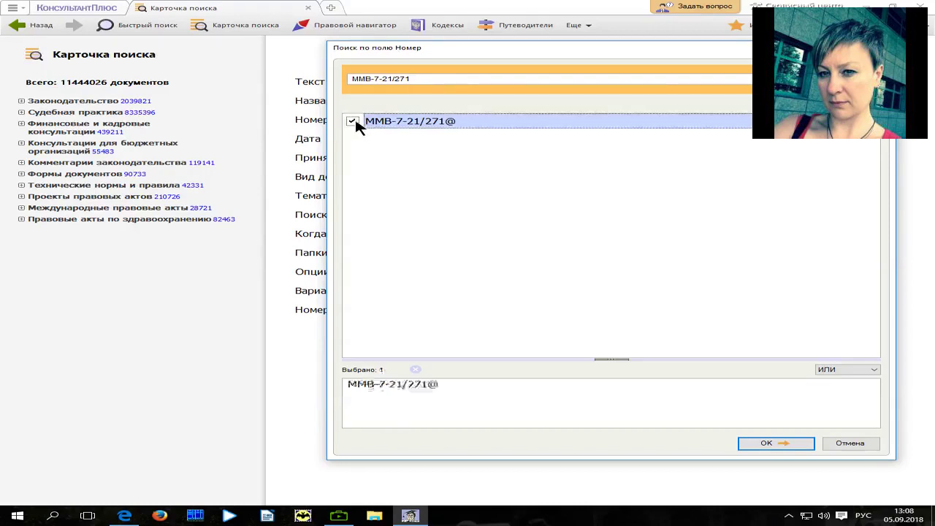
click(764, 445)
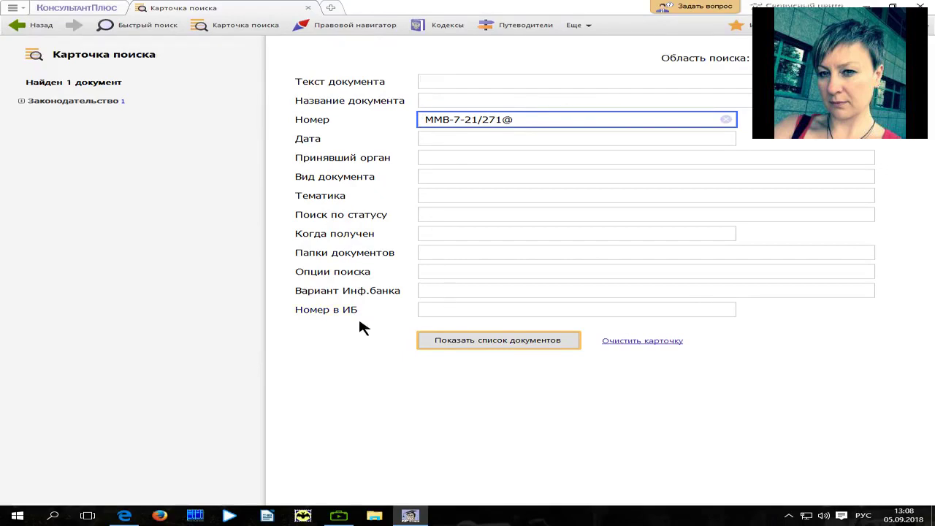
Step: Show the list of matching documents and open the ФНС России order of 31.03.2017 N ММВ-7-21/271@
click(455, 344)
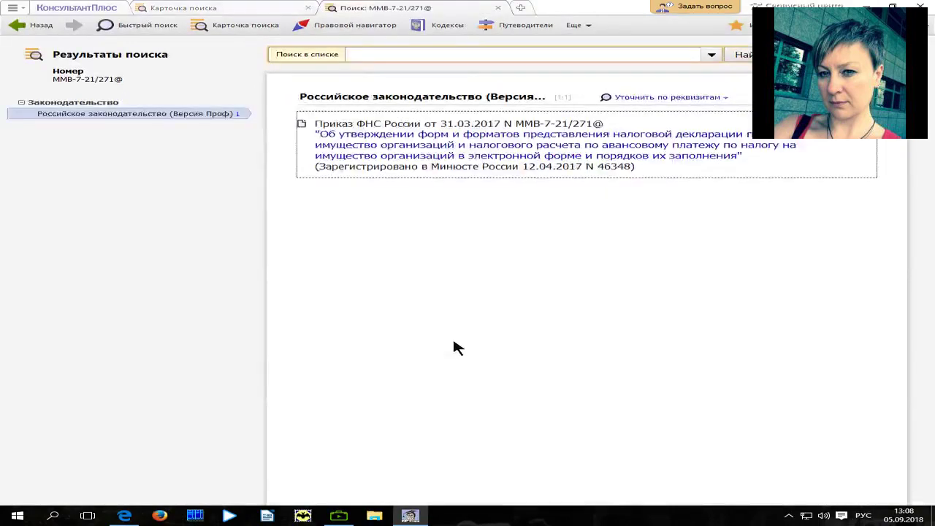
click(407, 147)
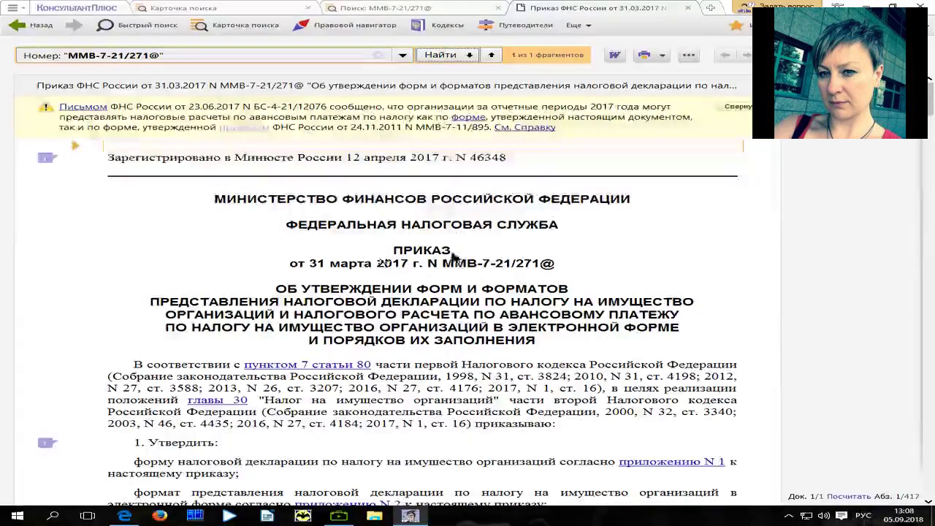
Step: Look through the order's text down to Приложение N 1 and return to the search results list
scroll(406, 235, down, 3)
scroll(407, 235, down, 15)
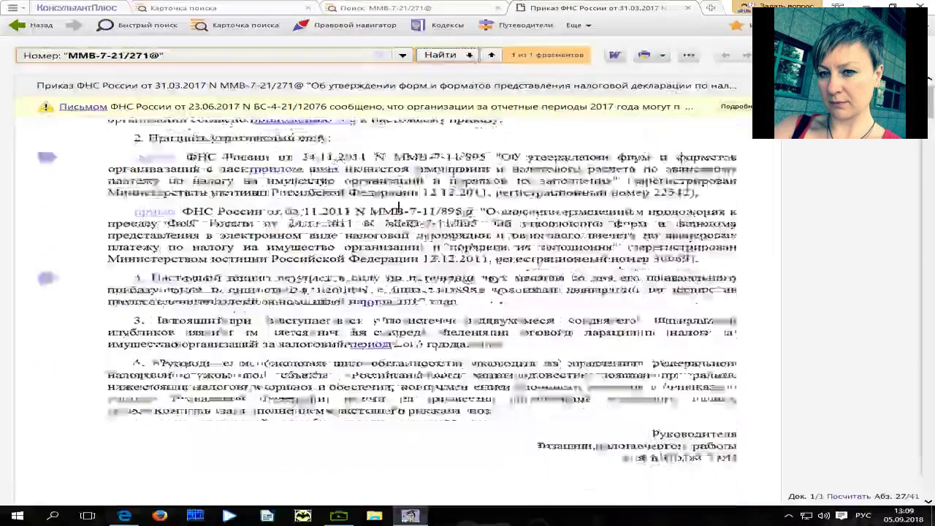
scroll(398, 208, down, 2)
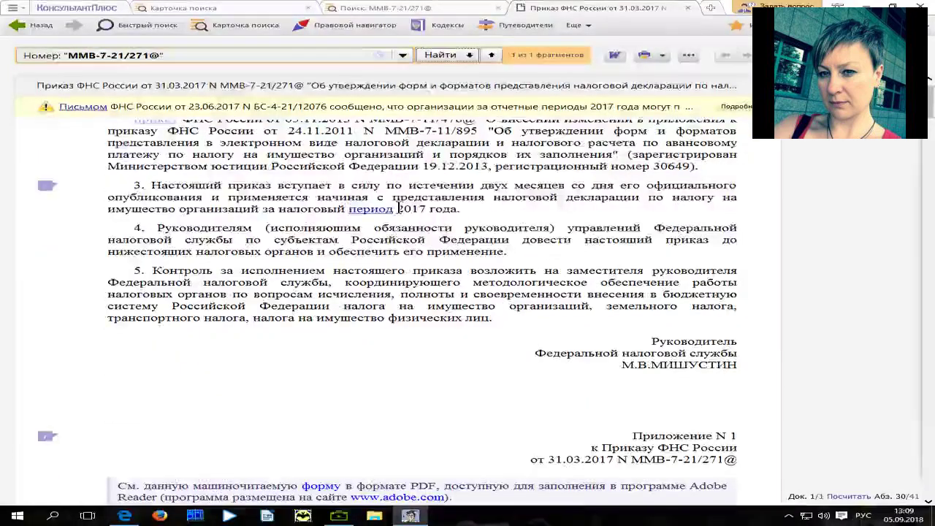
scroll(398, 209, up, 5)
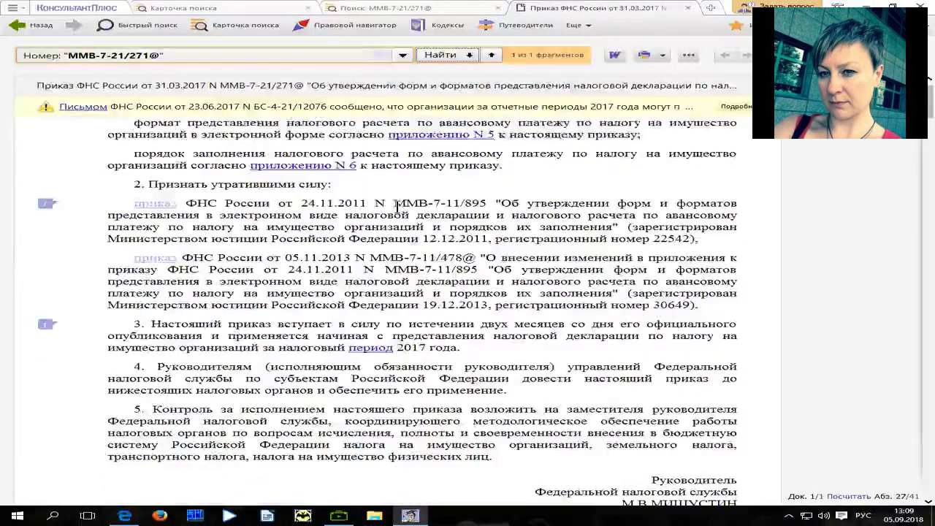
scroll(398, 209, up, 12)
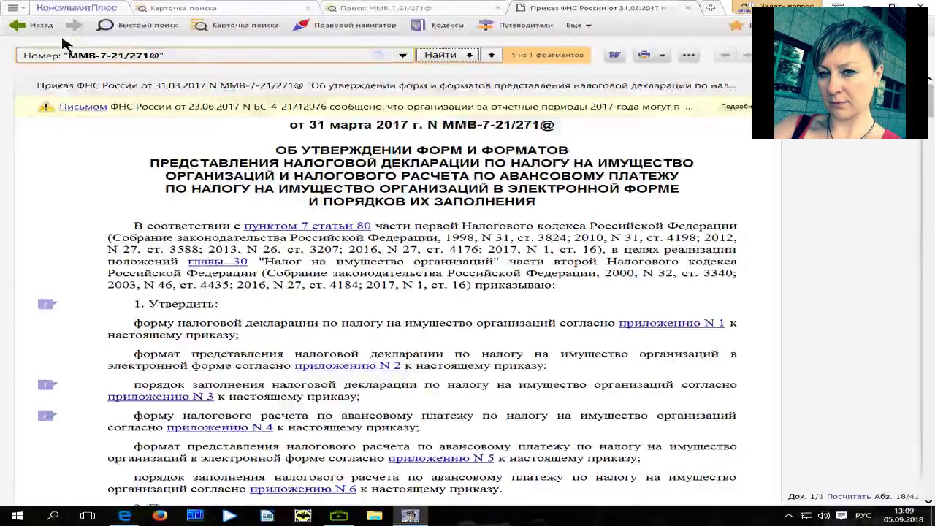
click(42, 28)
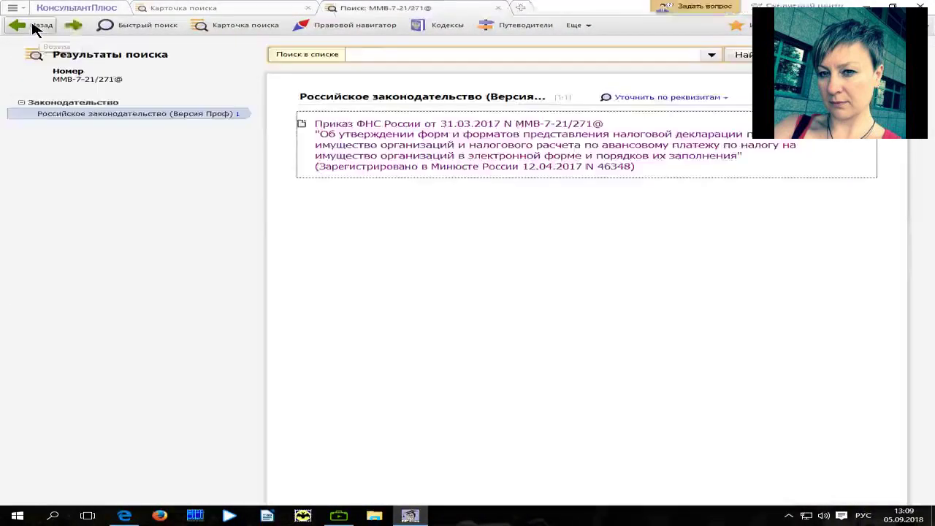
Step: Clear the Номер field on the search card and select Минюст России as an issuing body in the Принявший орган field
click(36, 29)
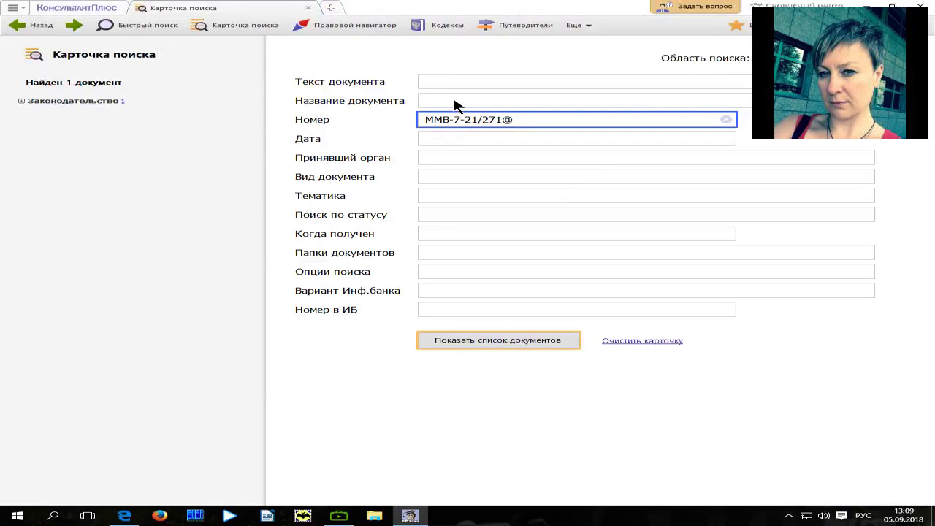
click(727, 120)
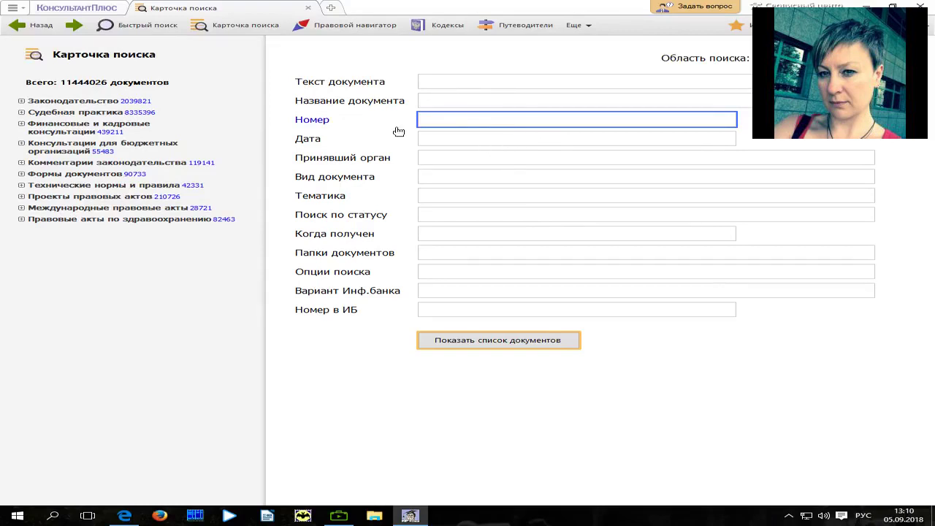
click(462, 158)
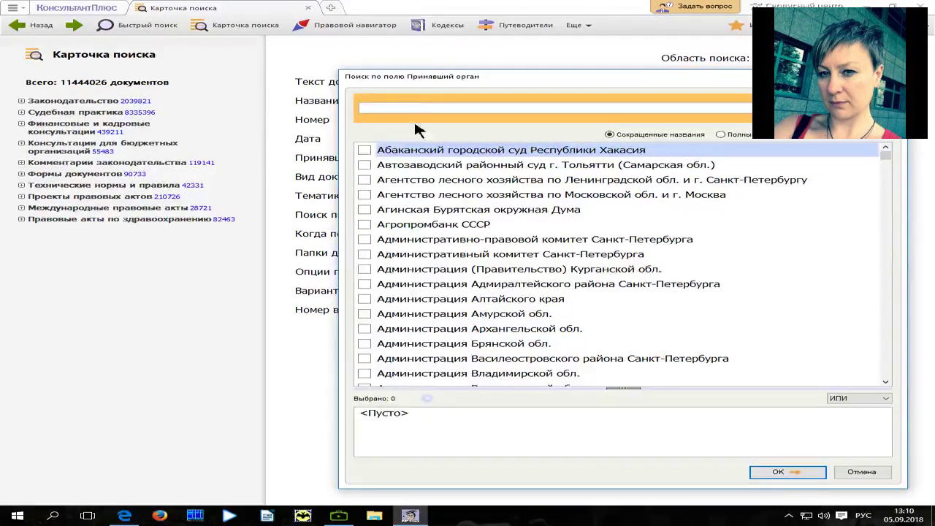
text(миню)
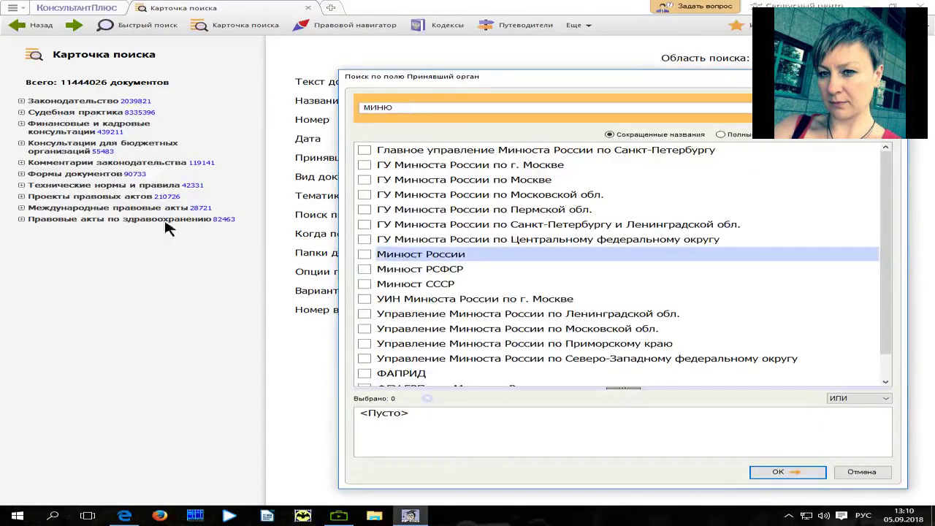
click(365, 254)
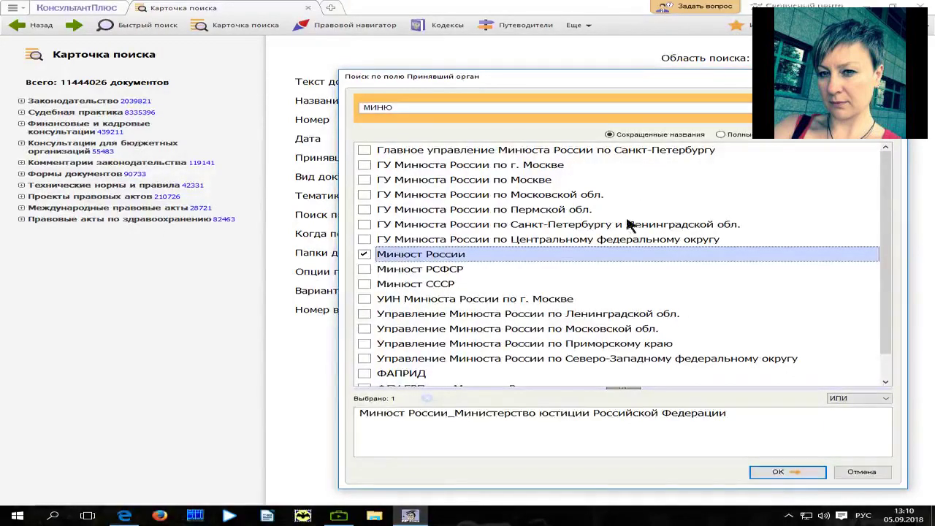
Step: Add Минфин России to the selected issuing bodies and combine both with the logical condition И
click(429, 110)
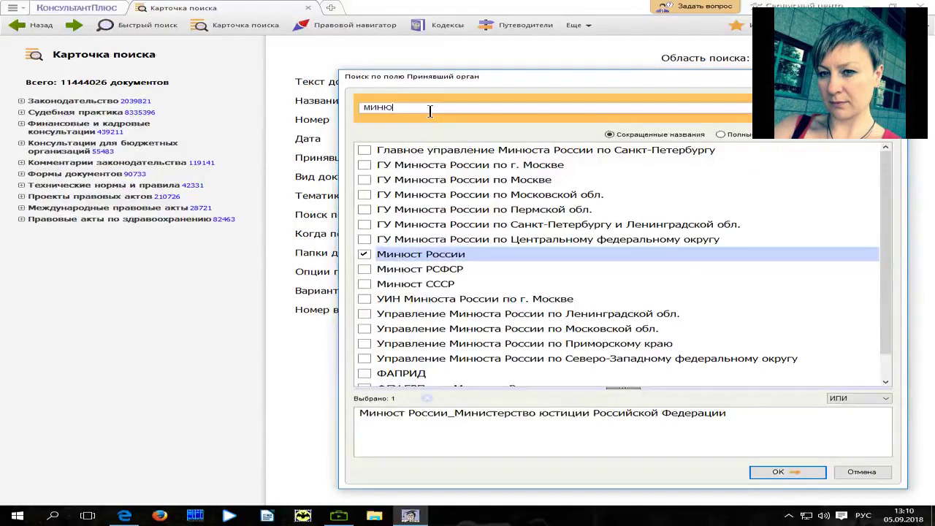
key(BackSpace)
key(BackSpace)
key(BackSpace)
key(BackSpace)
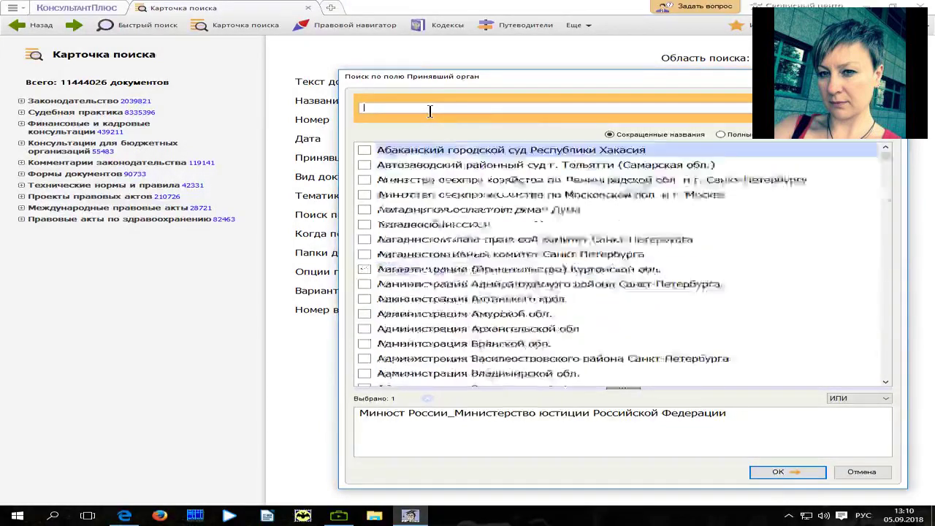
text(минф)
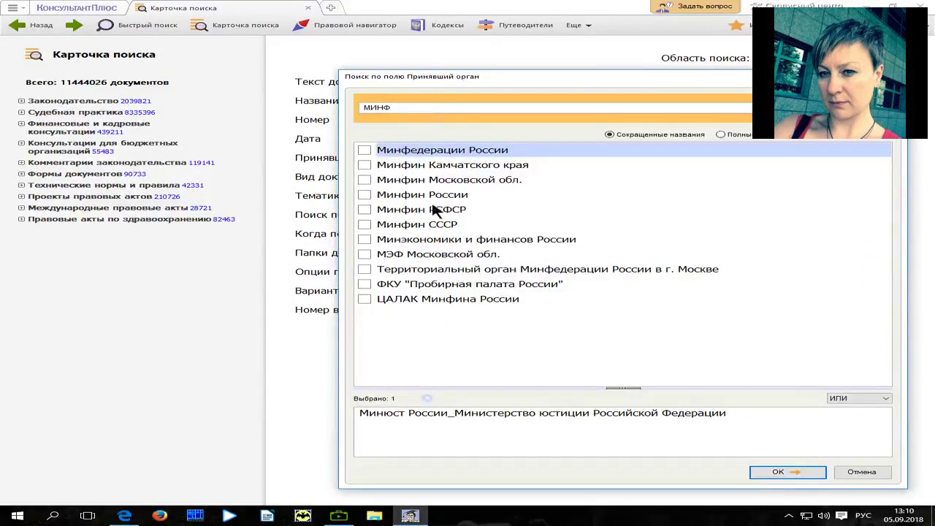
click(369, 197)
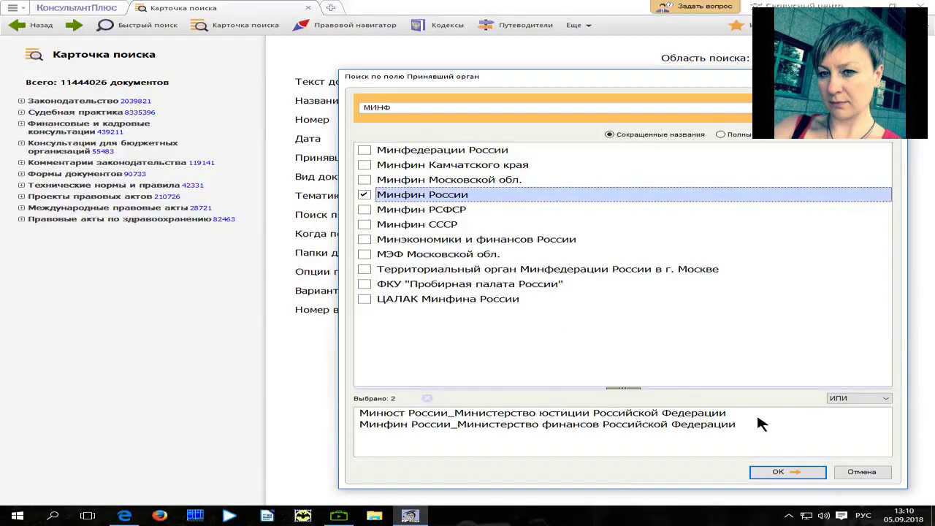
click(885, 403)
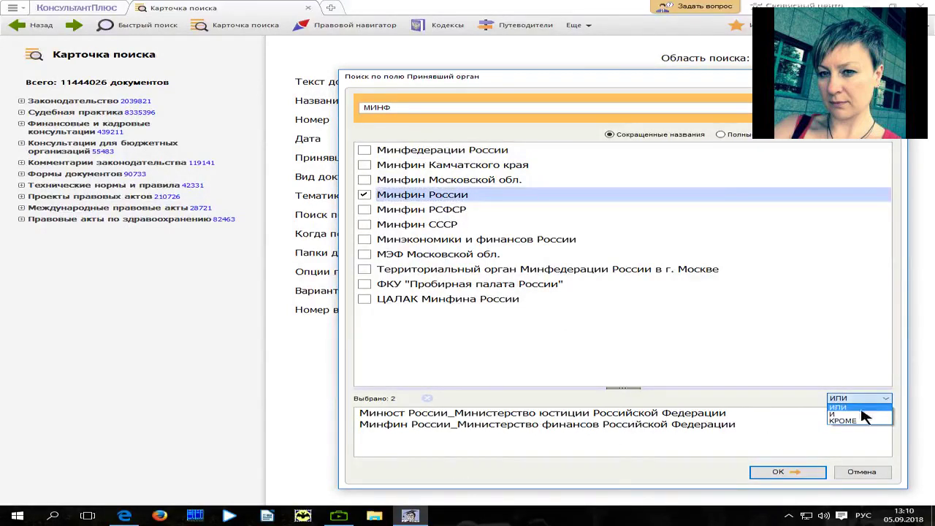
click(856, 418)
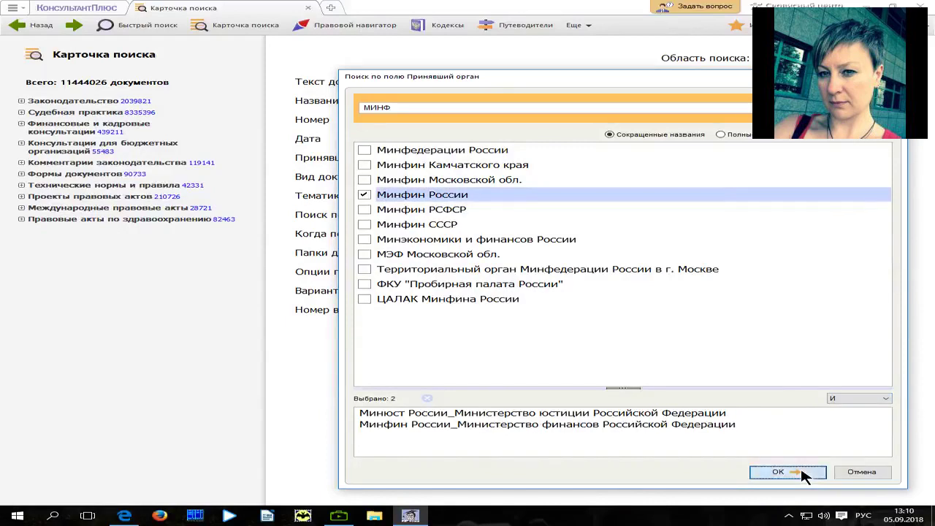
click(805, 476)
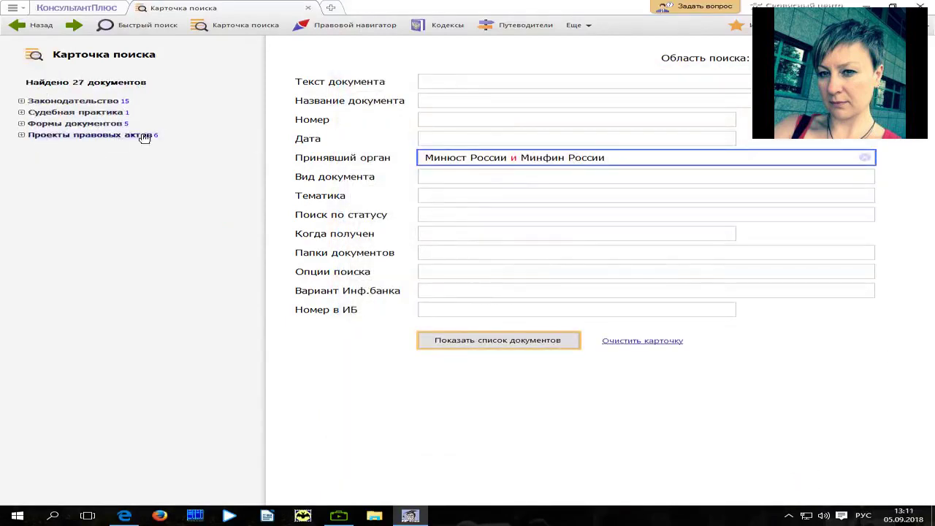
Step: Show the list of matching documents, look through it and open the order of Минюст России N 174, Минфин России N 122н of 05.09.2012
click(481, 341)
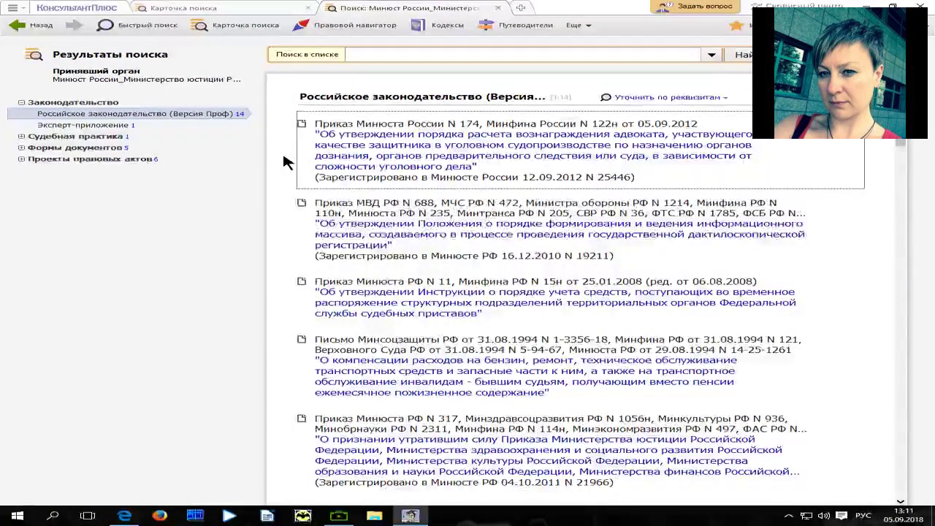
scroll(573, 252, down, 10)
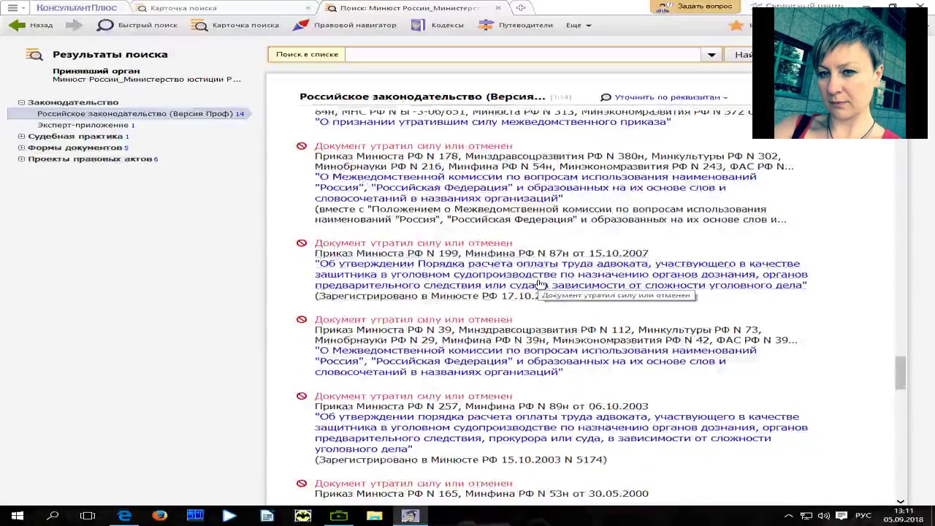
scroll(537, 282, up, 10)
scroll(537, 282, up, 2)
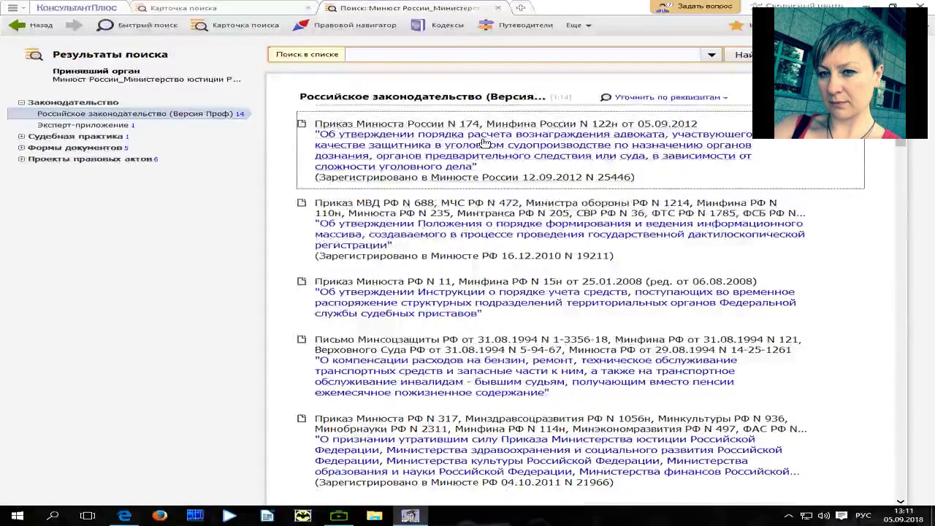
click(379, 144)
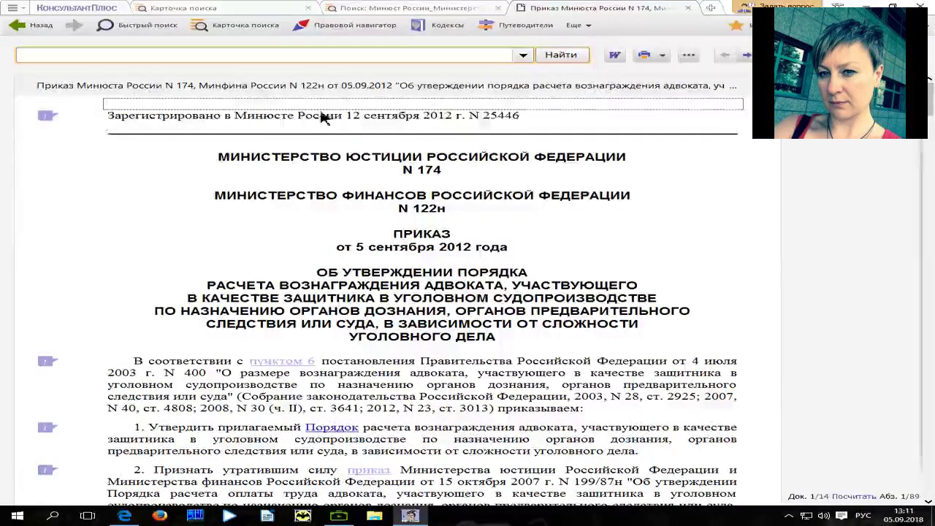
Step: Look through the order's text from its heading down to the signatures and the Приложение
scroll(531, 182, down, 5)
scroll(531, 182, down, 2)
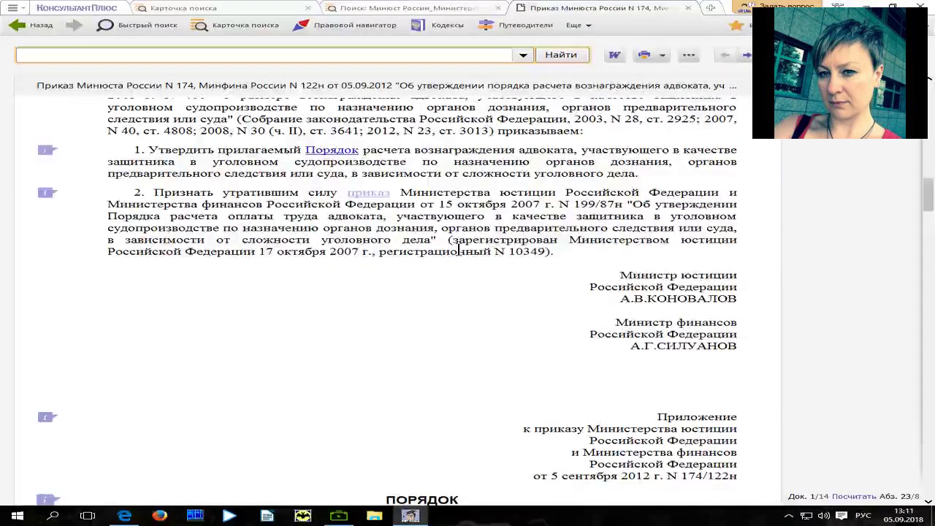
scroll(296, 198, up, 2)
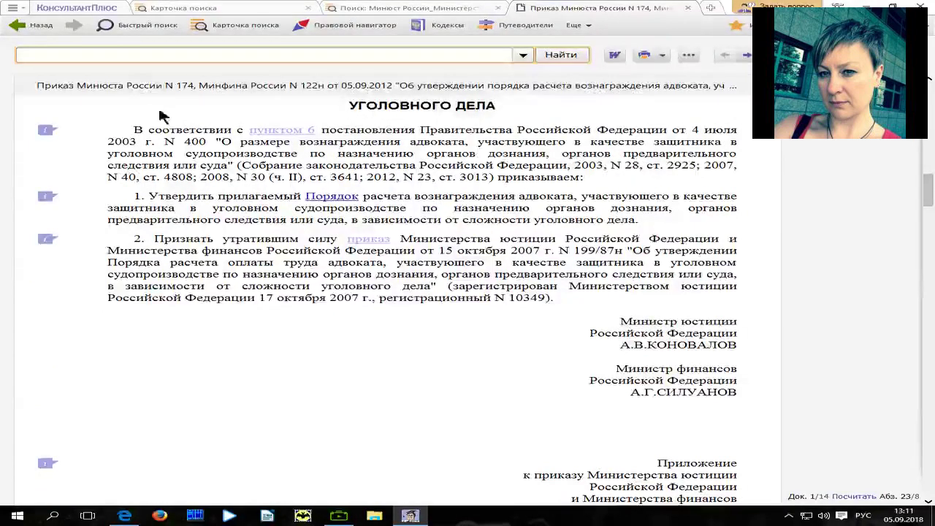
scroll(135, 51, up, 8)
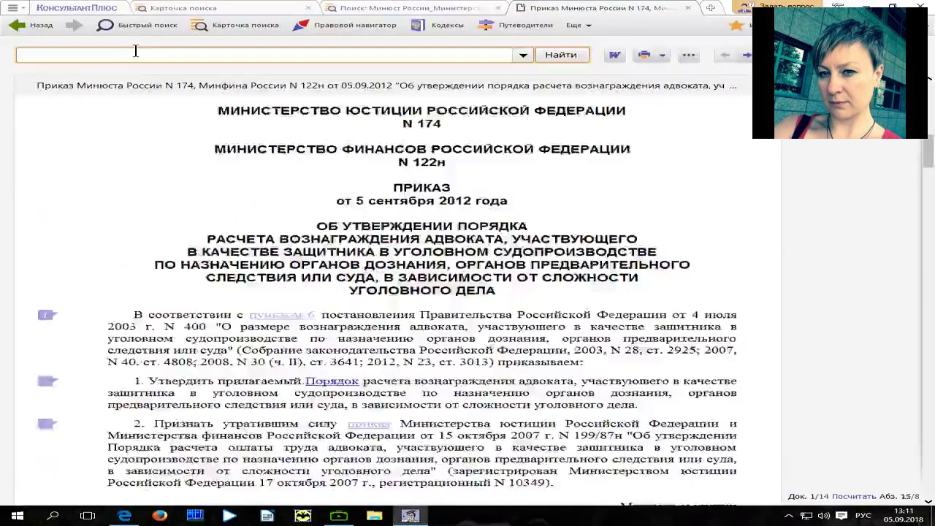
Step: Clear the Принявший орган field on the search card and go back to the start page
click(36, 27)
click(38, 26)
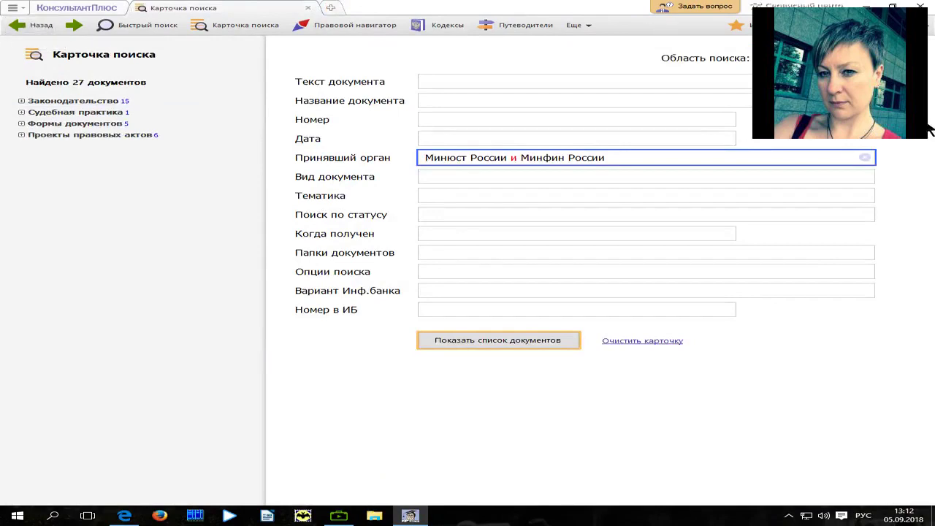
click(865, 159)
click(32, 25)
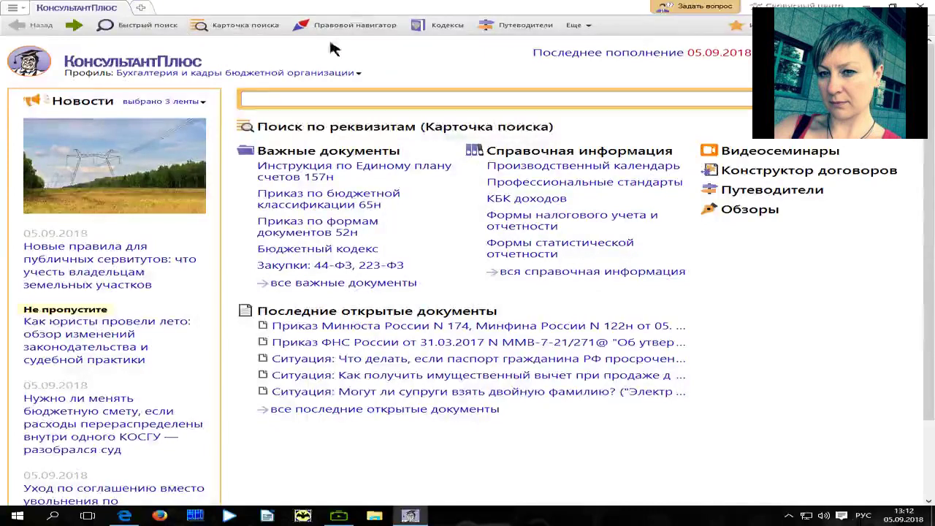
Step: Open the Правовой навигатор and view the key concepts of the Автомойка and Адвокатура groups
click(353, 29)
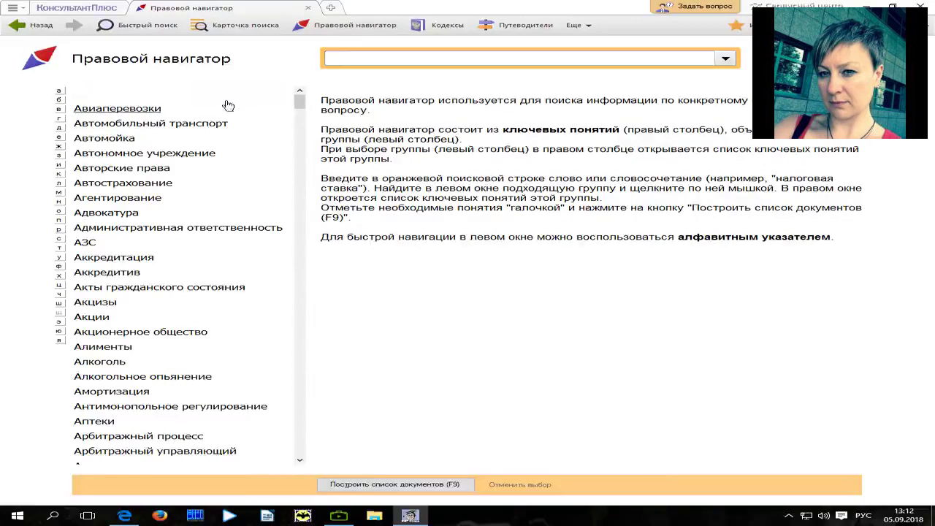
click(99, 141)
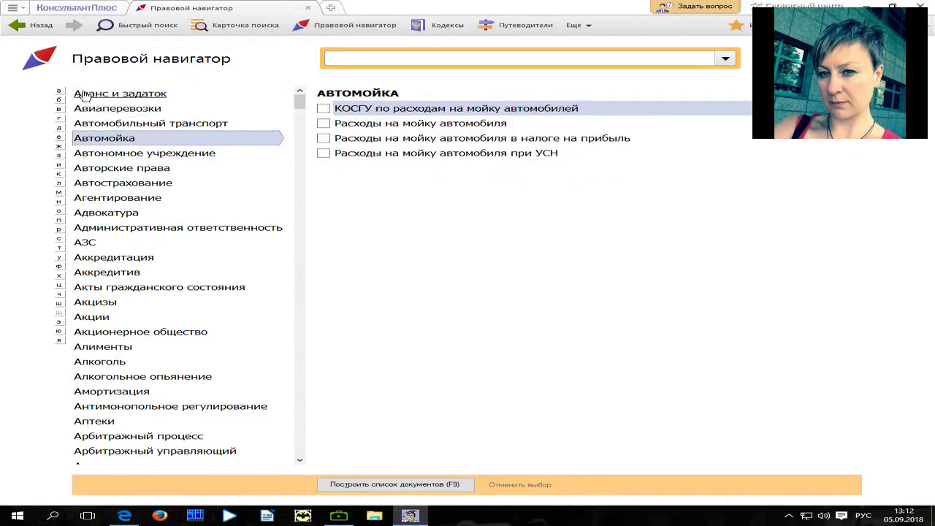
click(87, 214)
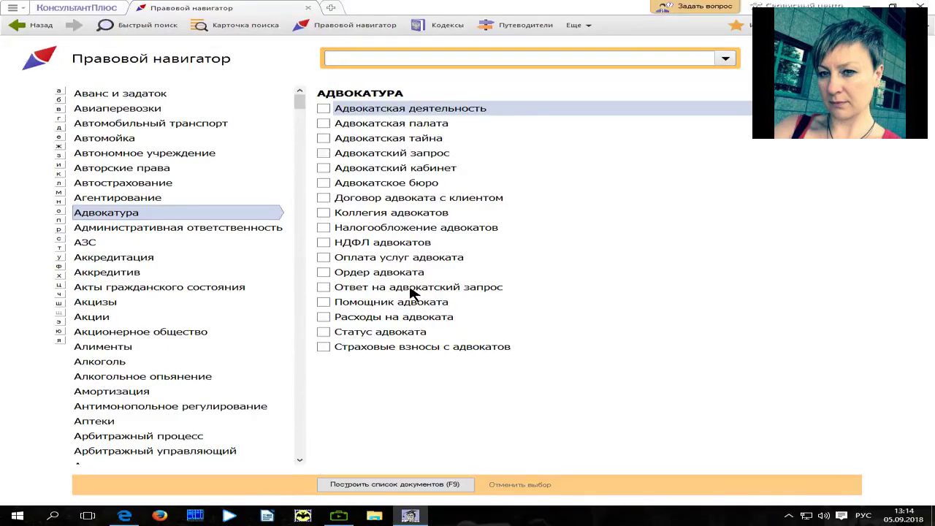
Step: Search the Правовой навигатор for задержка зарплаты
click(384, 54)
text(з)
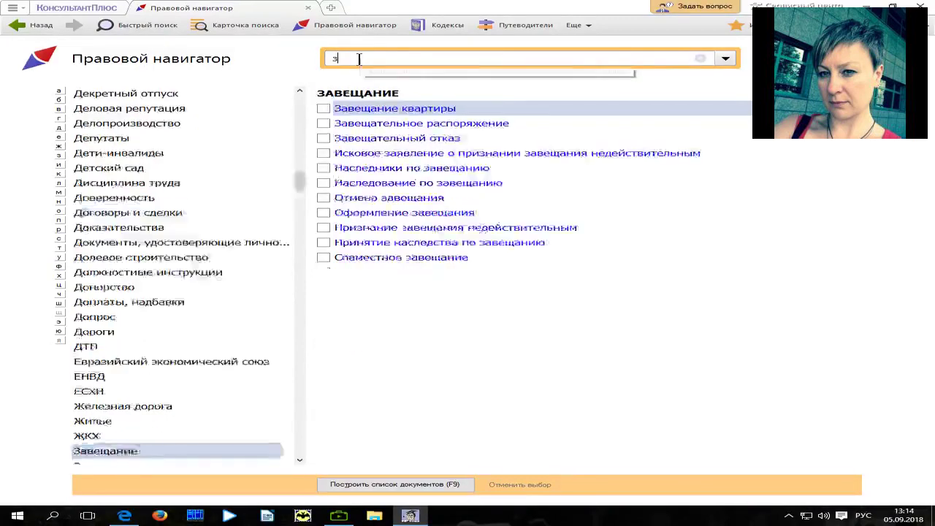
text(адержка)
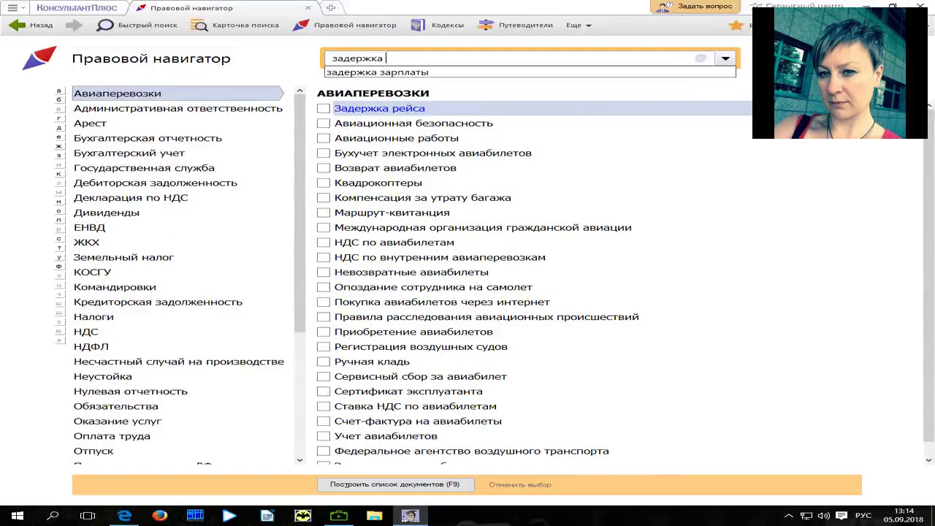
text( зарплаты)
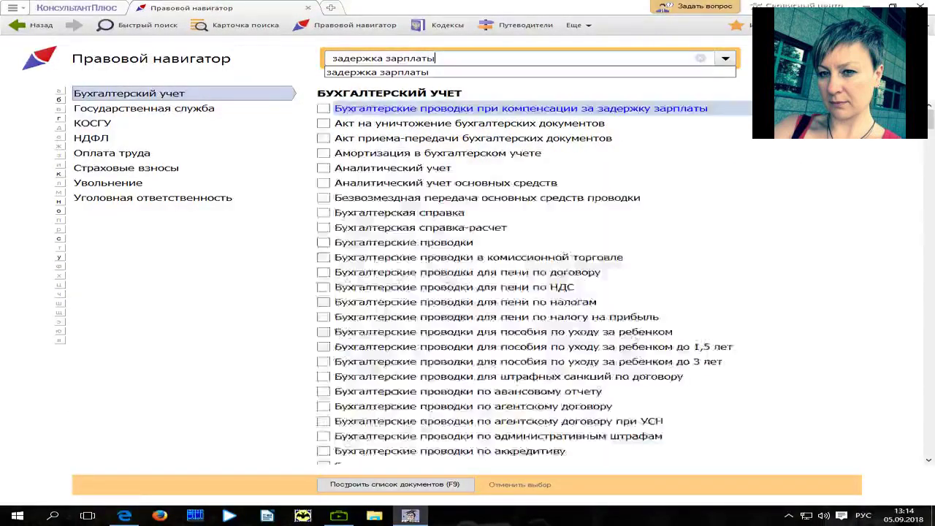
key(Return)
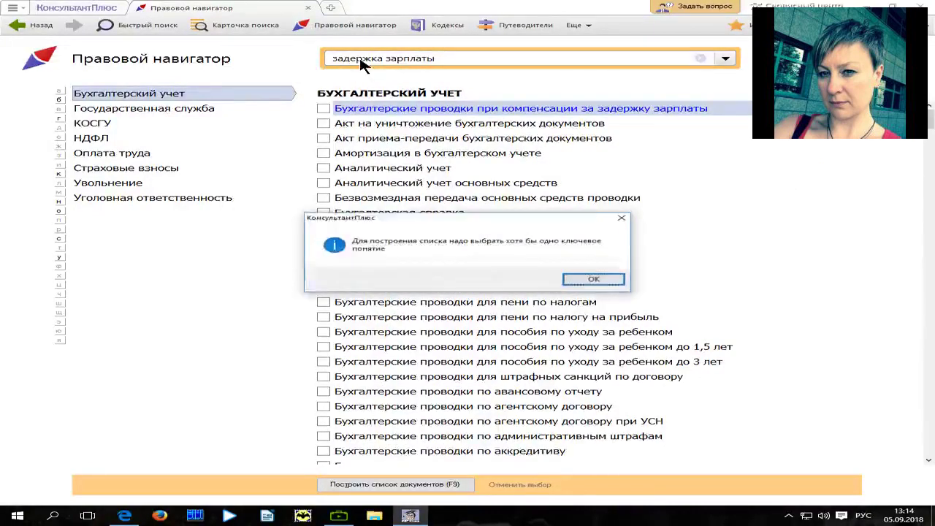
click(594, 281)
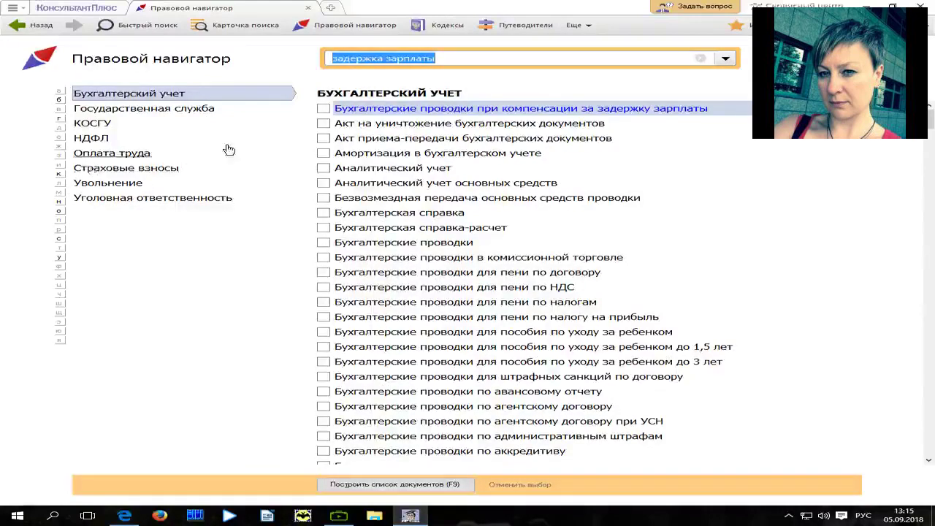
Step: View the key concepts found in the Государственная служба, КОСГУ and НДФЛ groups
click(102, 110)
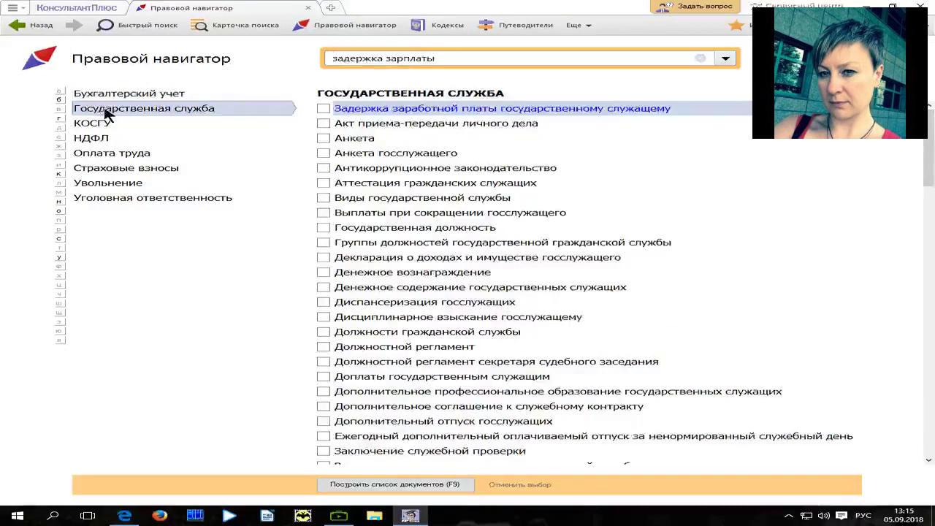
click(79, 124)
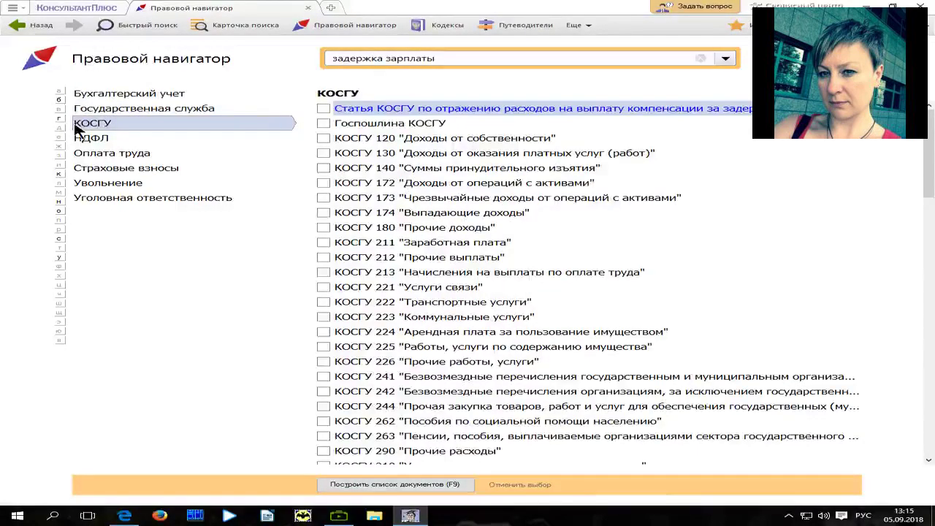
click(82, 141)
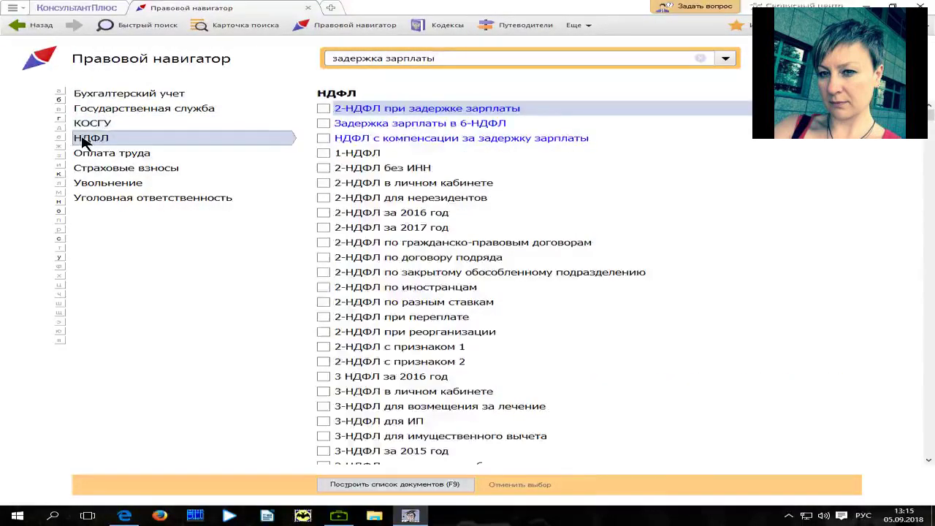
Step: Select the concept Приостановка работы при задержке зарплаты in the Оплата труда group and build the list of documents
click(131, 158)
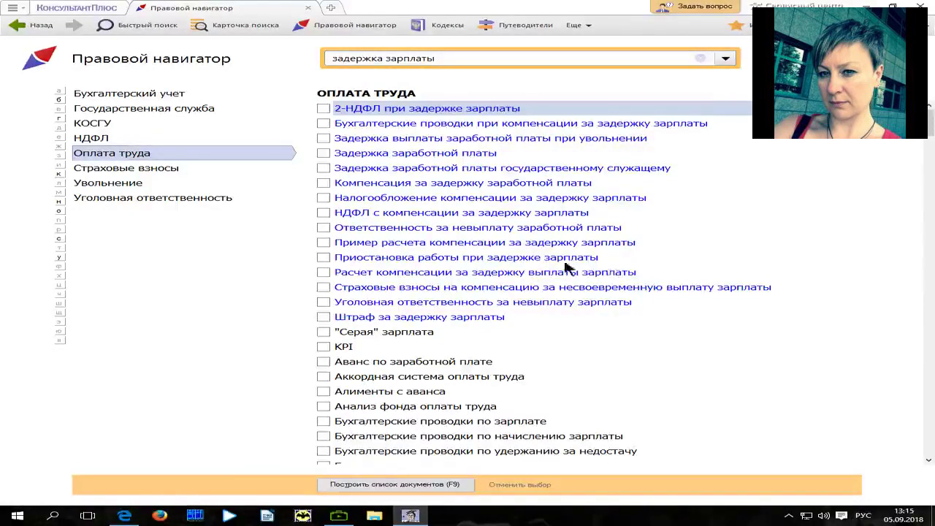
click(323, 259)
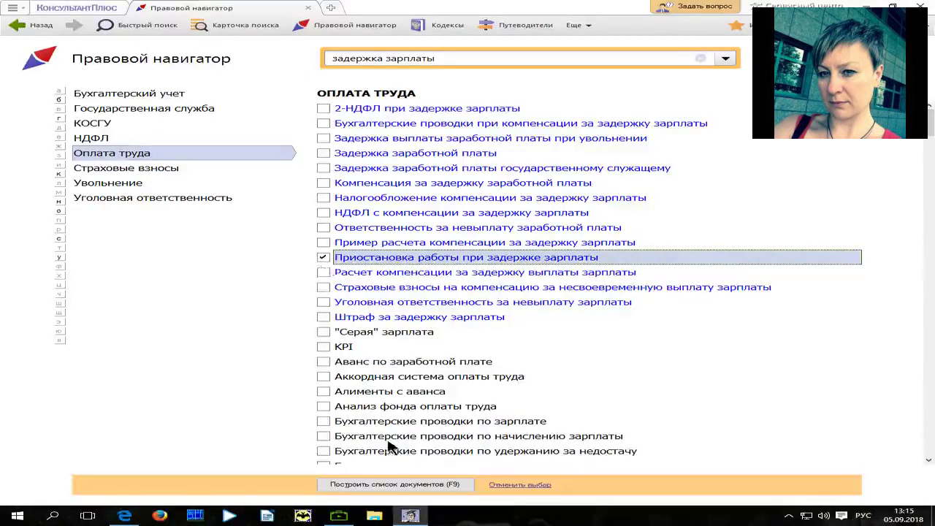
click(358, 485)
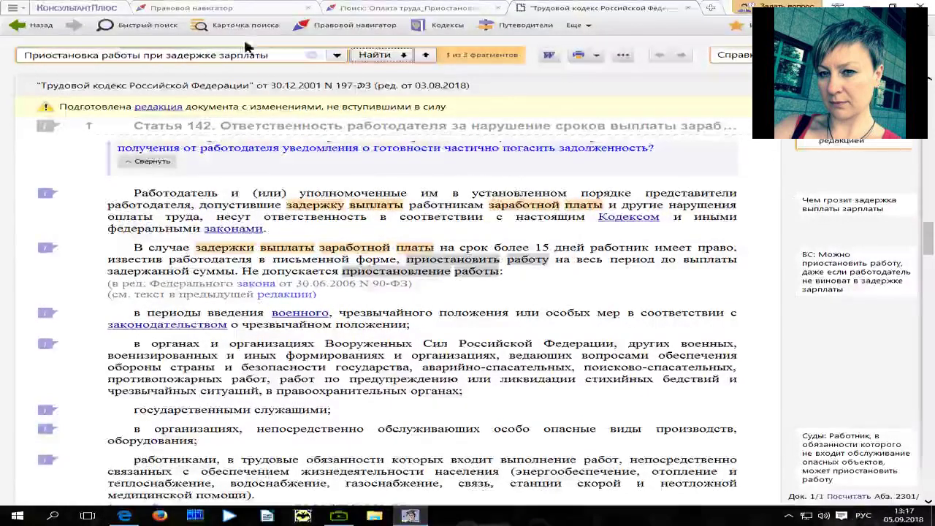
Step: Return to the Правовой навигатор and replace the previous query with a search for ндфл
click(350, 26)
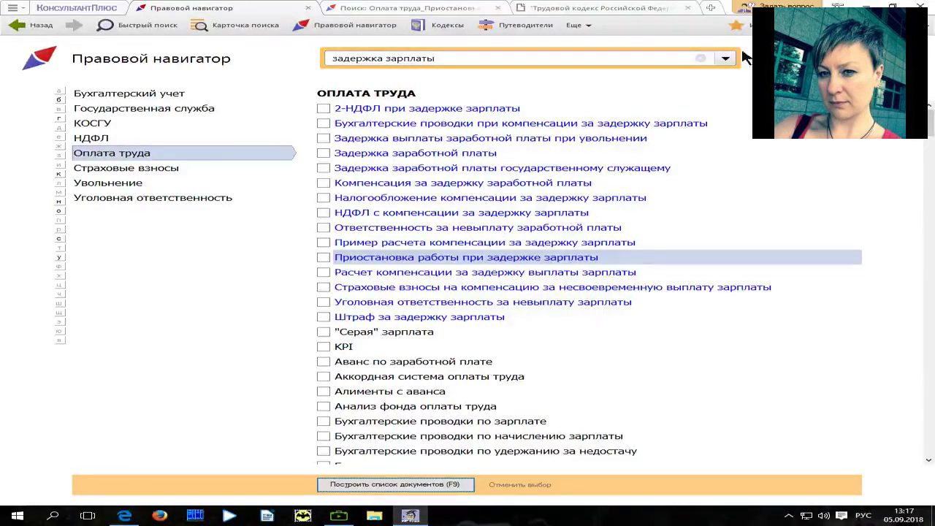
click(701, 58)
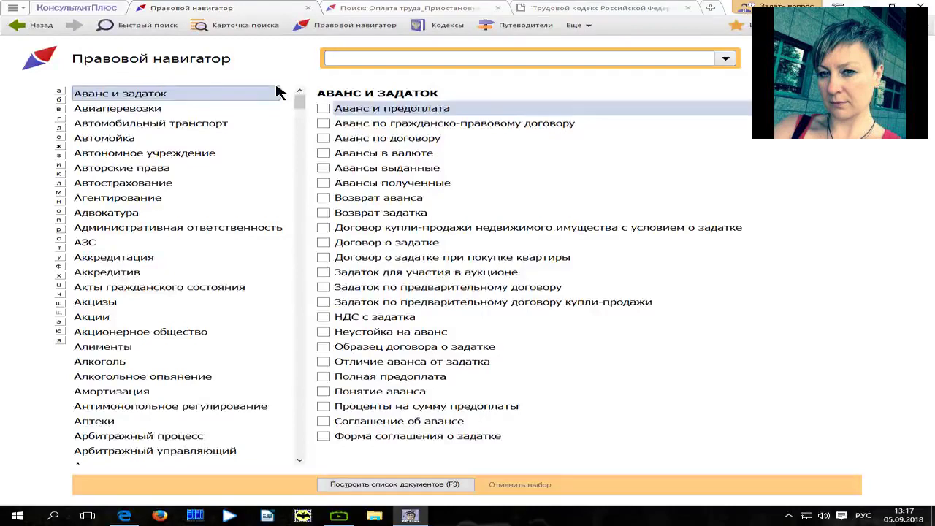
text(ндф)
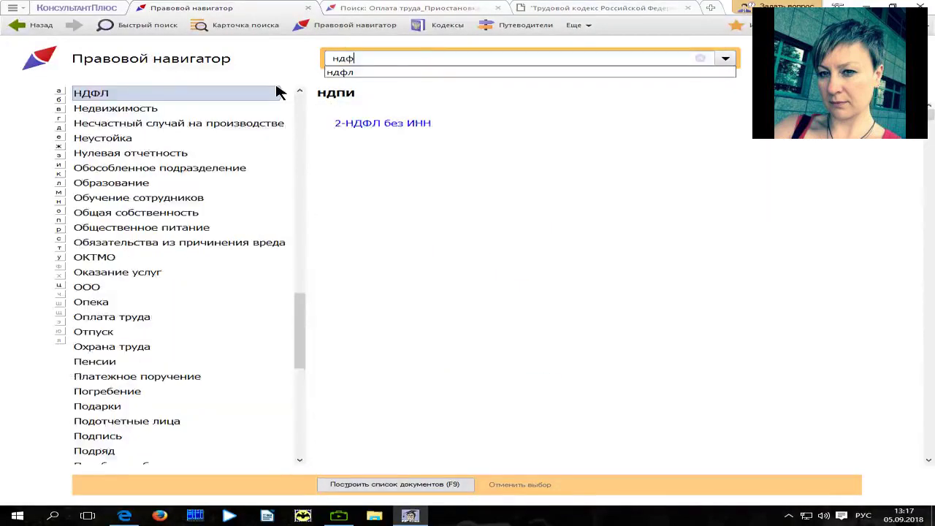
text(л)
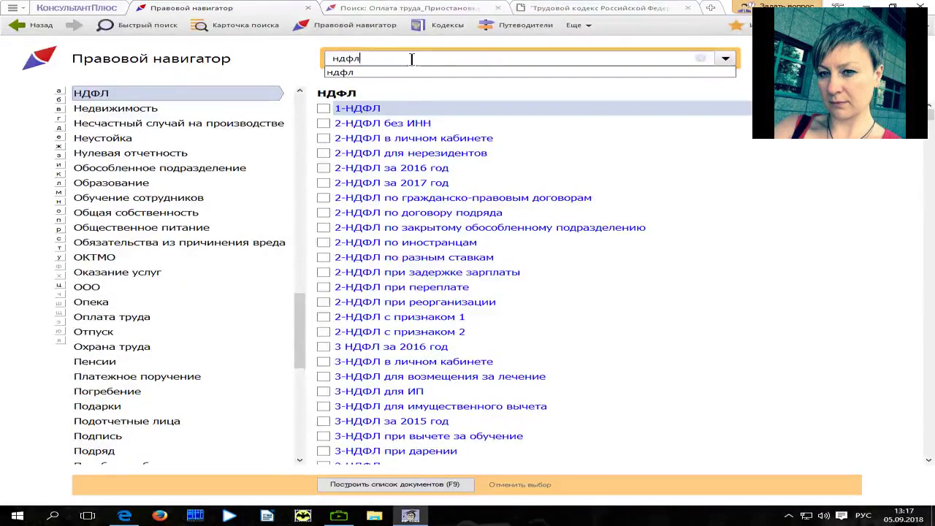
Step: Look through the key concepts found in the НДФЛ group, including the 2-НДФЛ and 3-НДФЛ entries
key(Down)
key(Down)
key(Down)
key(Down)
key(Down)
key(Down)
key(Down)
key(Down)
key(Down)
key(Down)
key(Down)
key(Down)
key(Down)
key(Down)
key(Down)
key(Down)
key(Down)
key(Down)
key(Down)
key(Down)
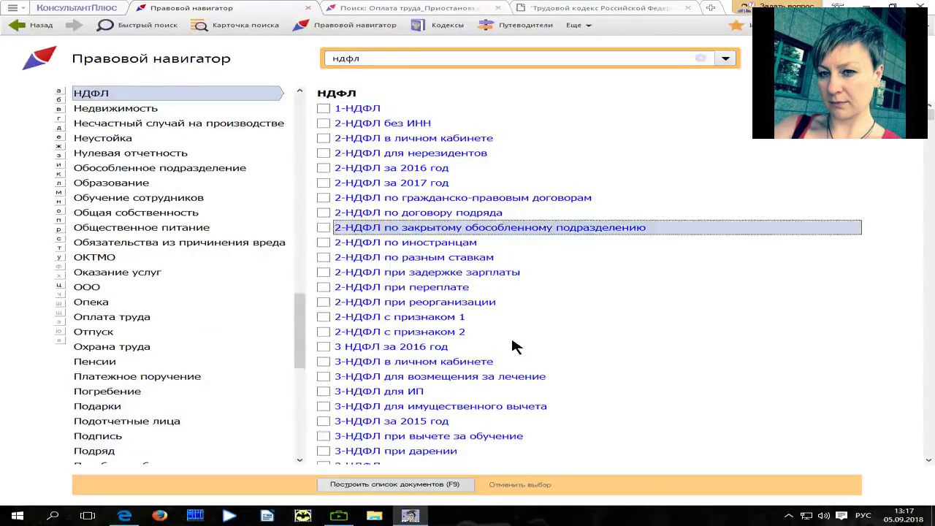
key(Down)
key(Down)
key(Down)
key(Down)
key(Down)
key(Down)
key(Down)
key(Down)
key(Down)
key(Down)
key(Down)
key(Down)
key(Down)
key(Down)
key(Down)
key(Down)
key(Down)
key(Down)
key(Down)
key(Down)
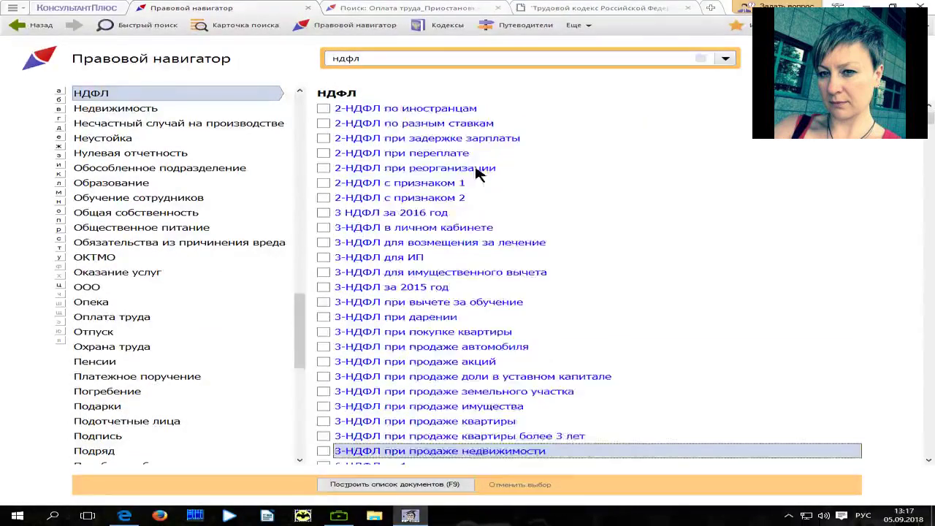
key(Down)
key(Down)
key(Down)
key(Down)
key(Down)
key(Down)
key(Down)
key(Down)
key(Down)
key(Down)
key(Down)
key(Down)
key(Down)
key(Down)
key(Down)
key(Down)
key(Down)
key(Down)
key(Down)
key(Down)
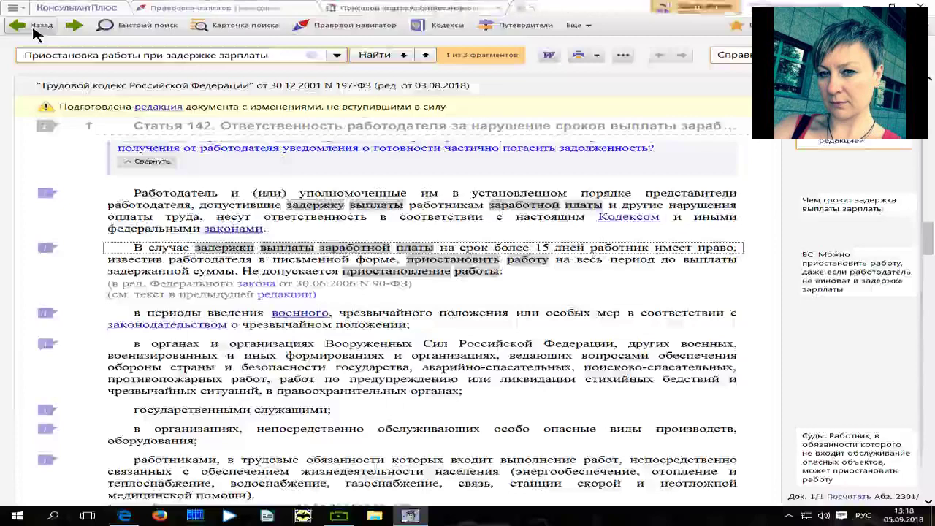
Step: Leave the Трудовой кодекс document and go back to the КонсультантПлюс start page
click(33, 30)
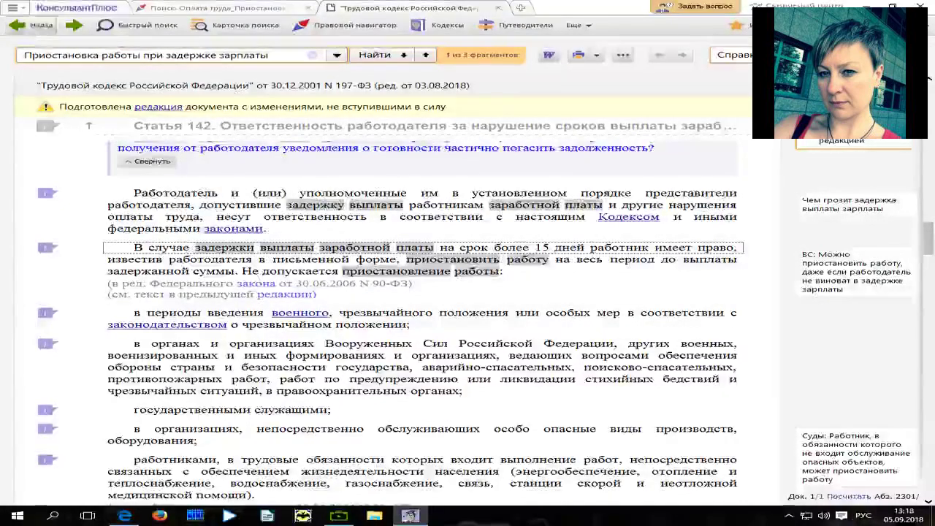
click(77, 7)
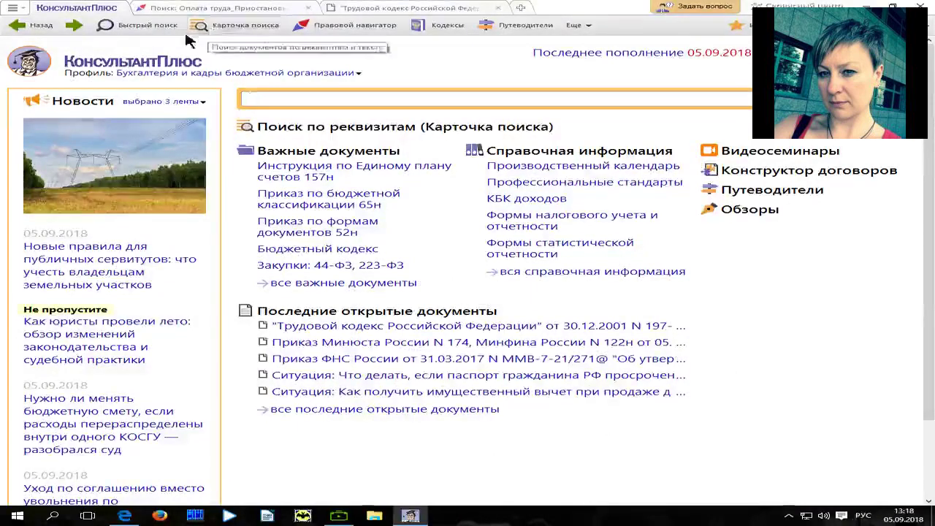